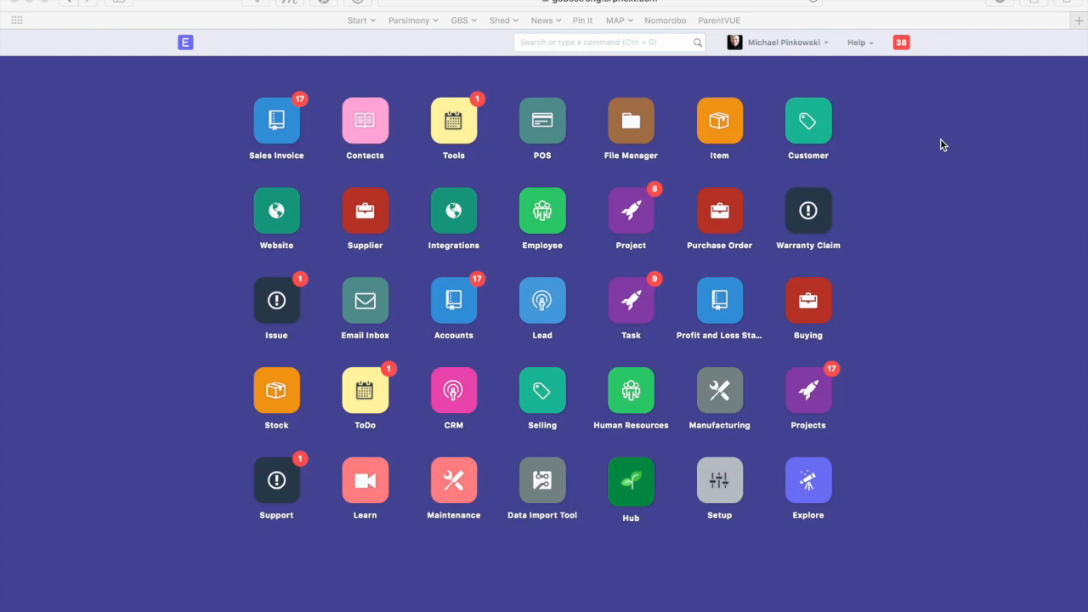
Search for "setup", open the Setup module, and open Customize Form for the Customer document type.
click(884, 466)
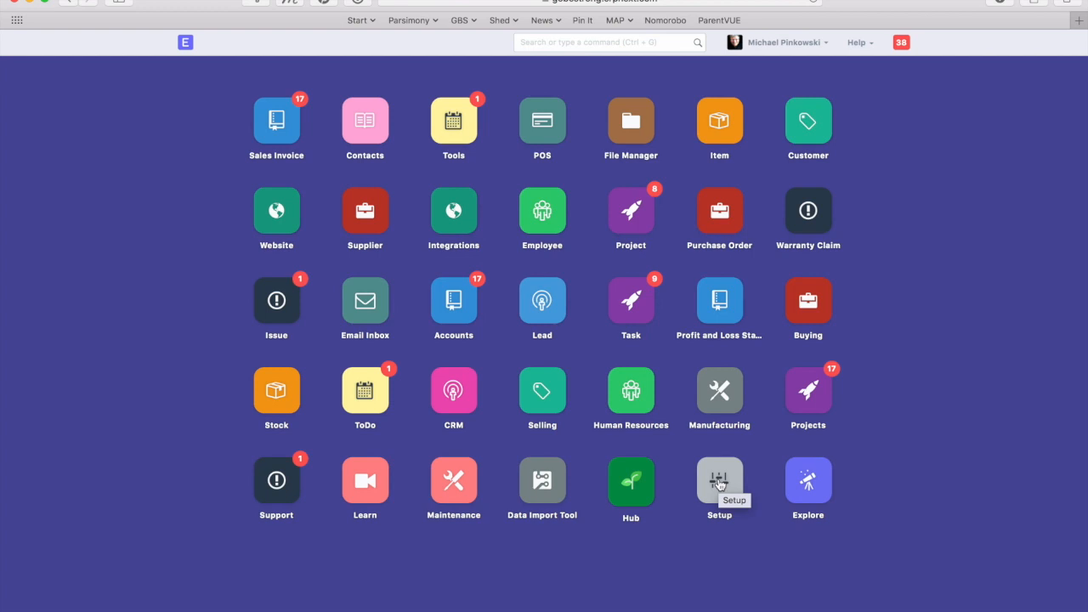
click(576, 44)
text(setup)
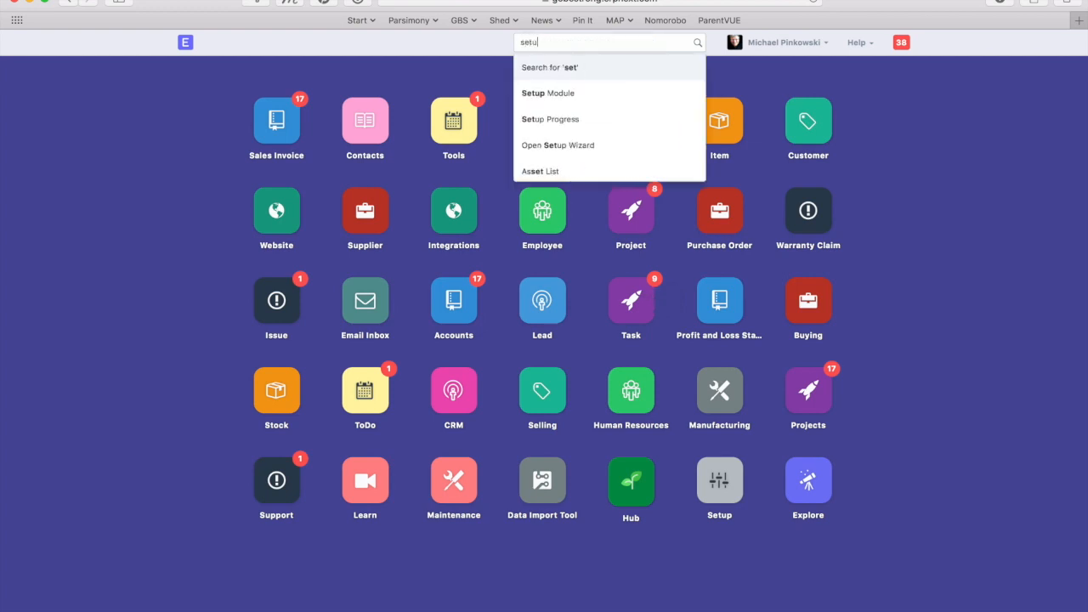
click(538, 95)
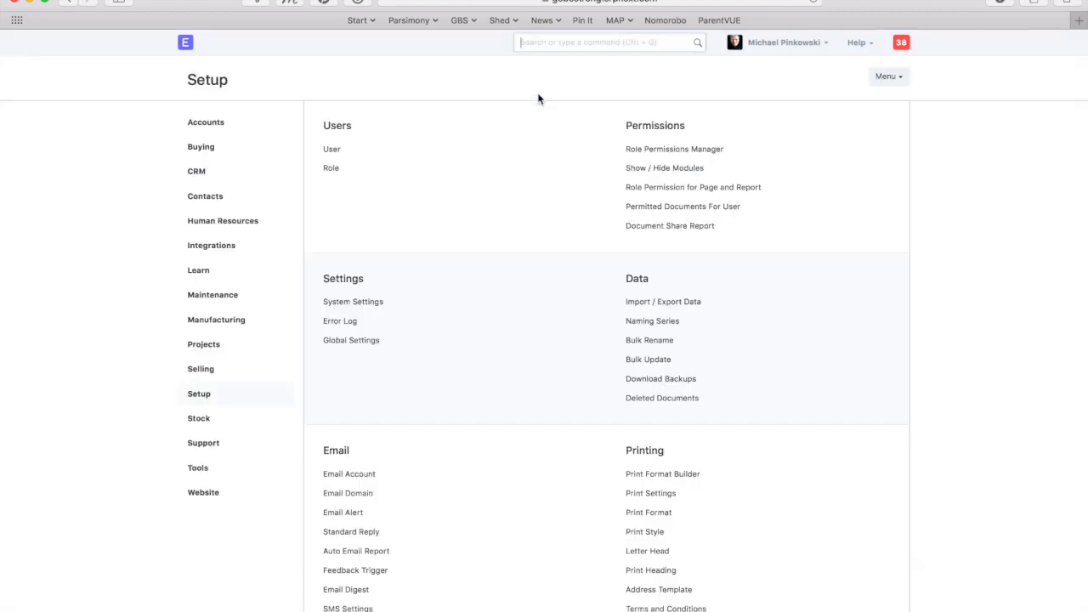
scroll(537, 303, down, 5)
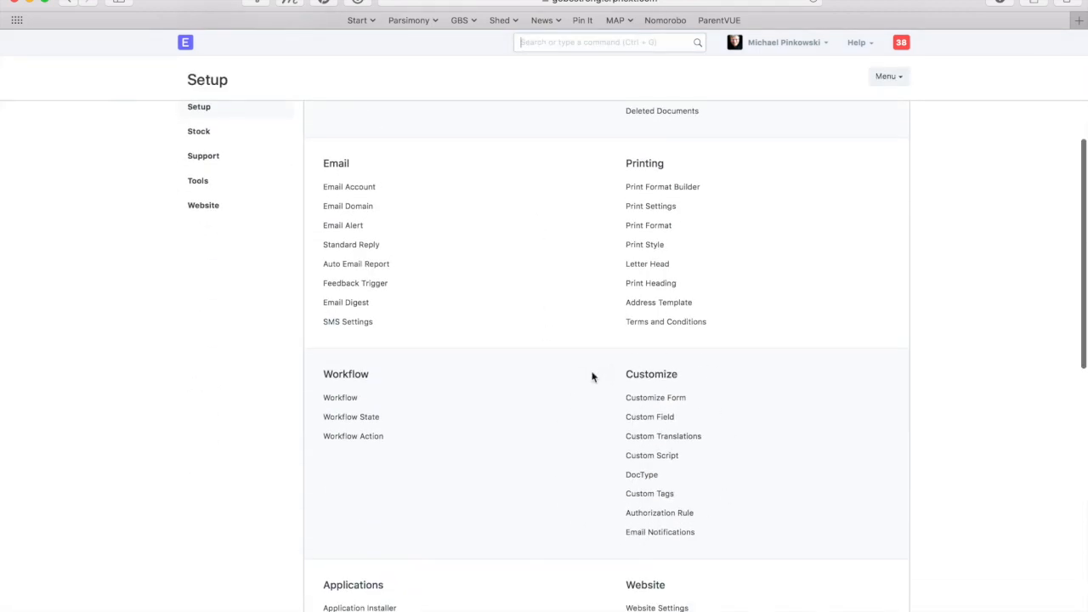
click(646, 400)
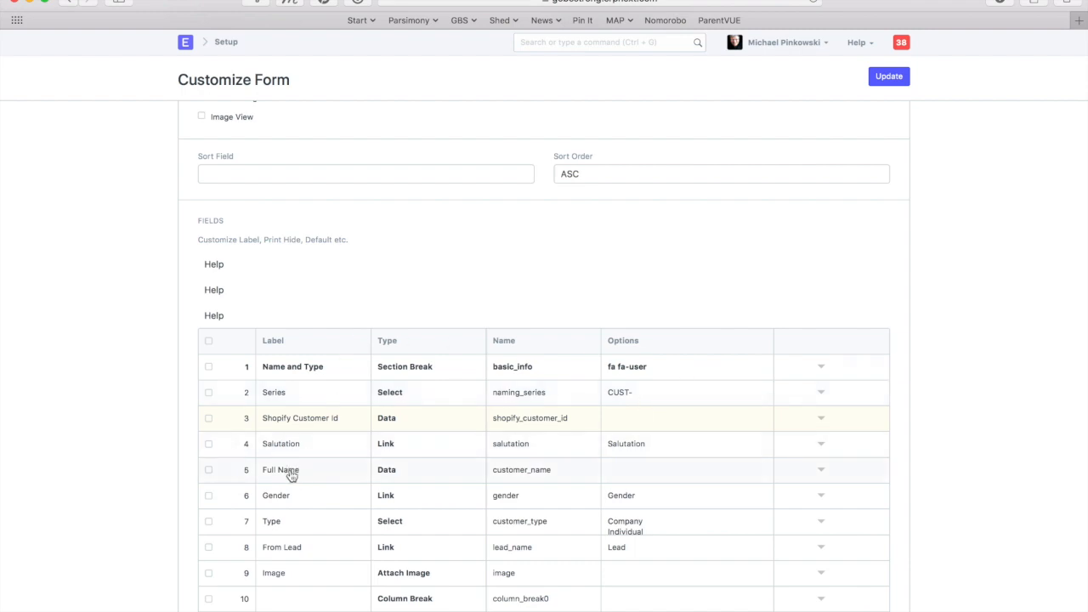
Add a new row at the end of the Customer form's fields table and label it Strengths.
scroll(291, 476, down, 5)
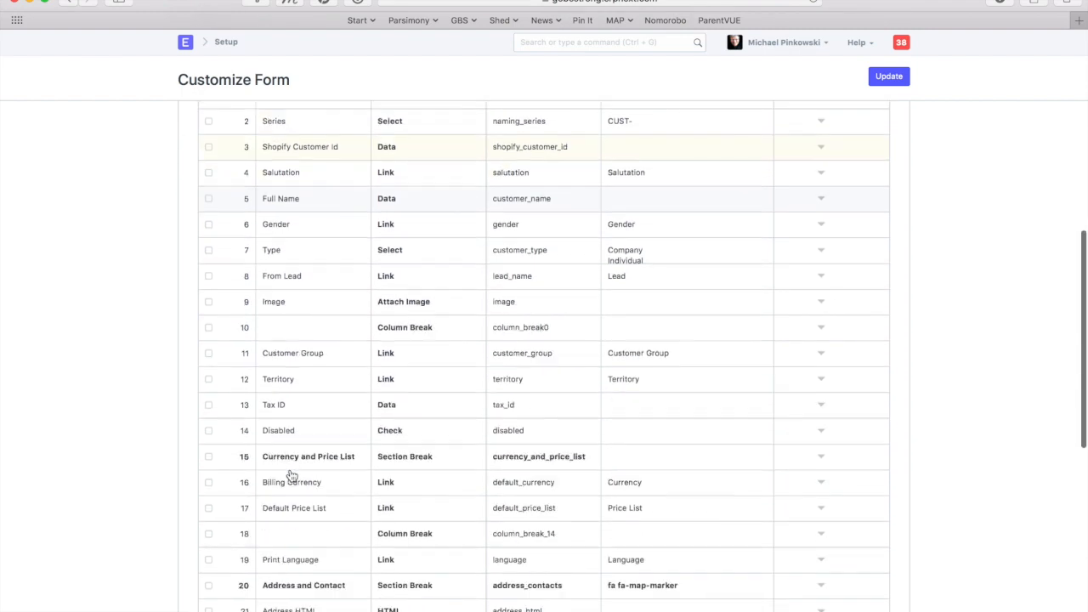
scroll(291, 476, down, 1)
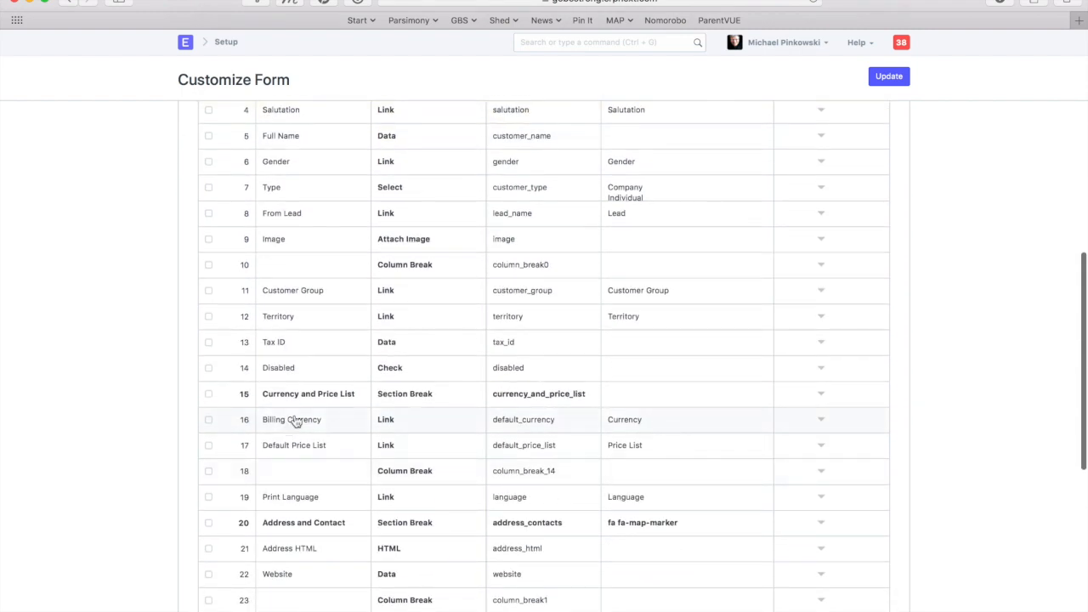
scroll(304, 423, down, 3)
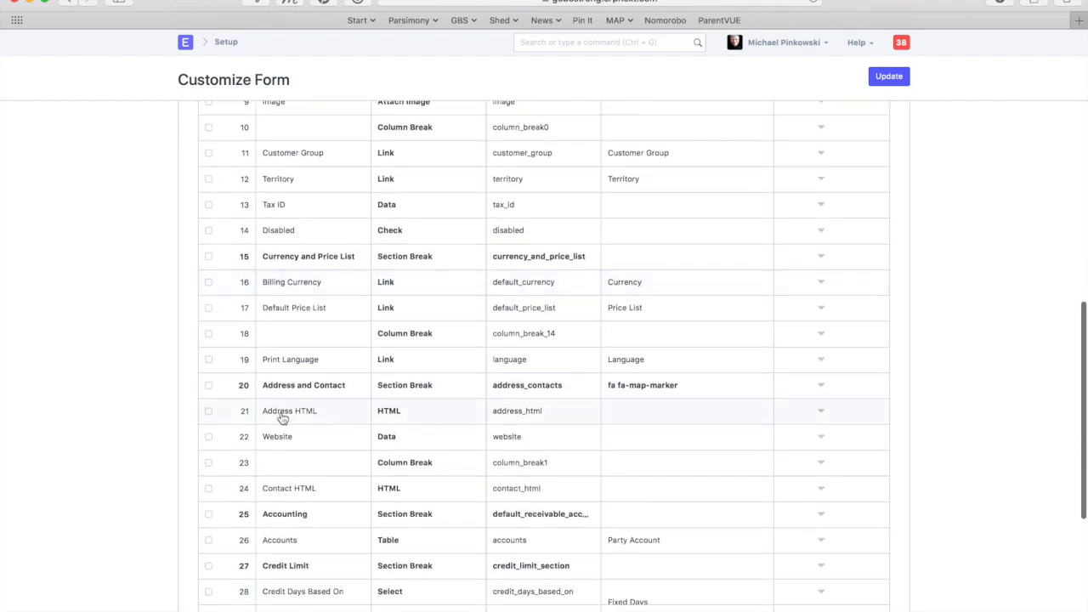
scroll(308, 547, down, 7)
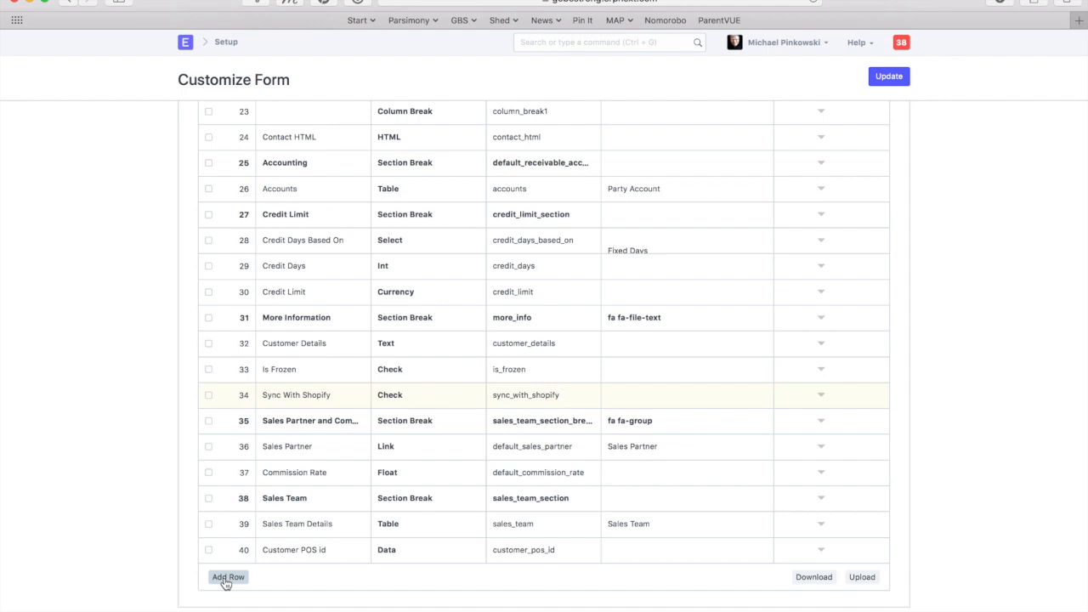
scroll(225, 583, up, 1)
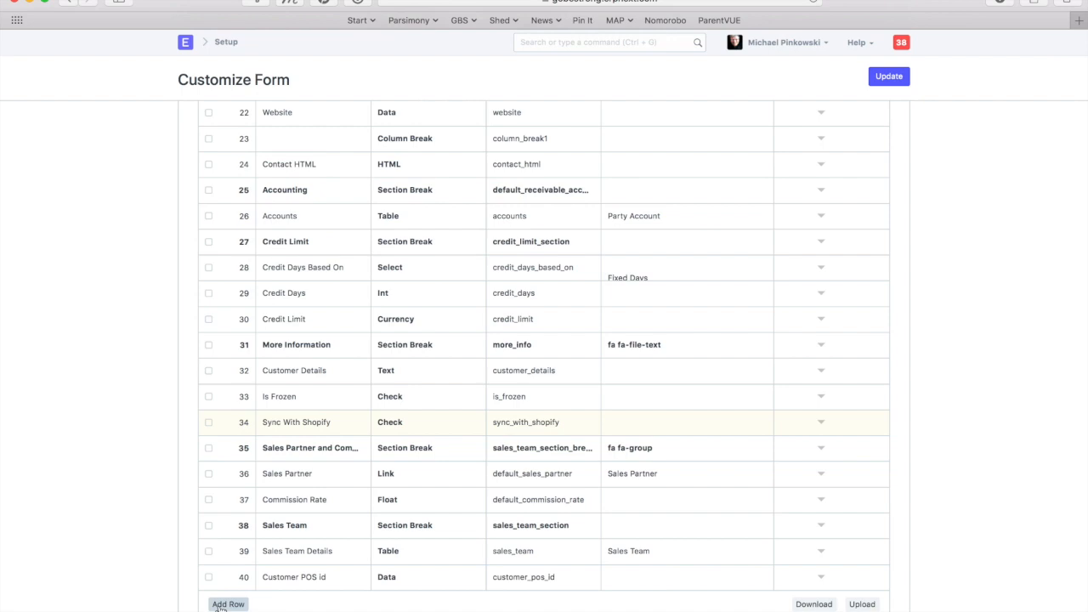
click(227, 605)
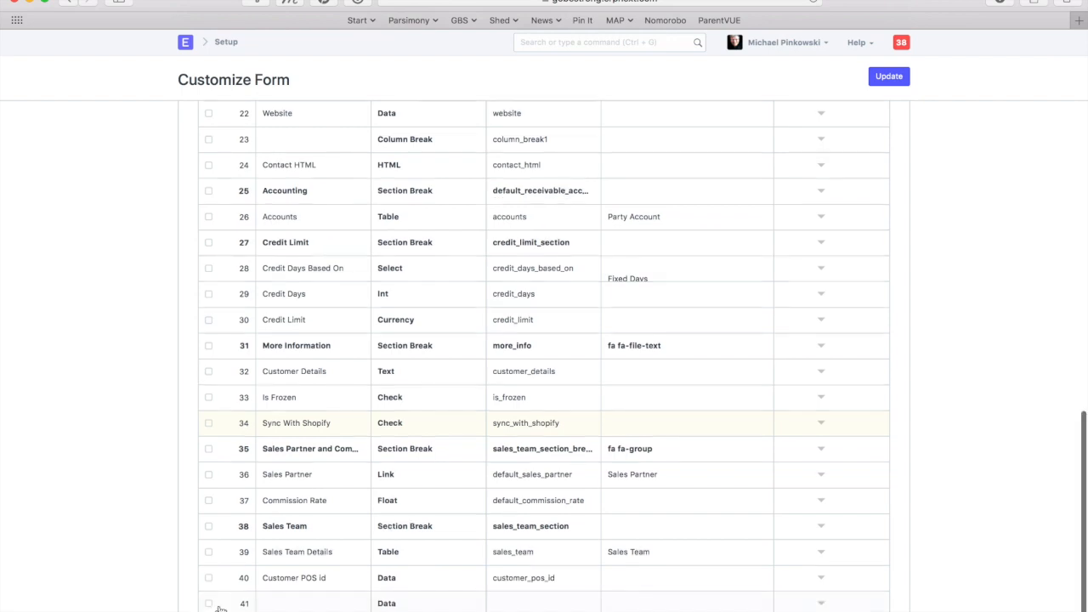
click(281, 603)
text(Strengths)
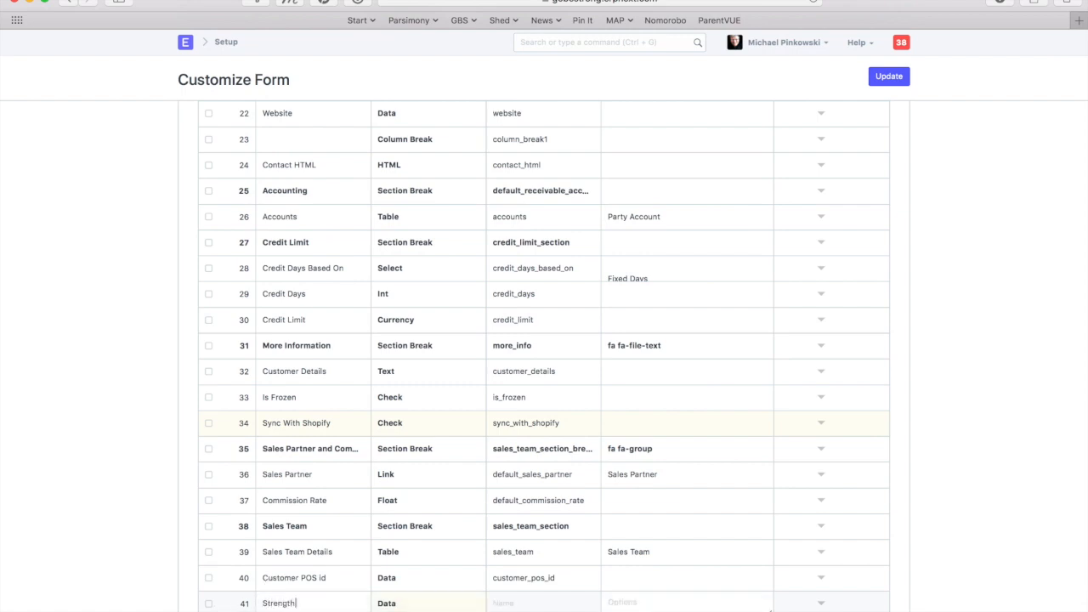
Set the Strengths row's type to Section Break and save the form customization.
scroll(389, 603, down, 2)
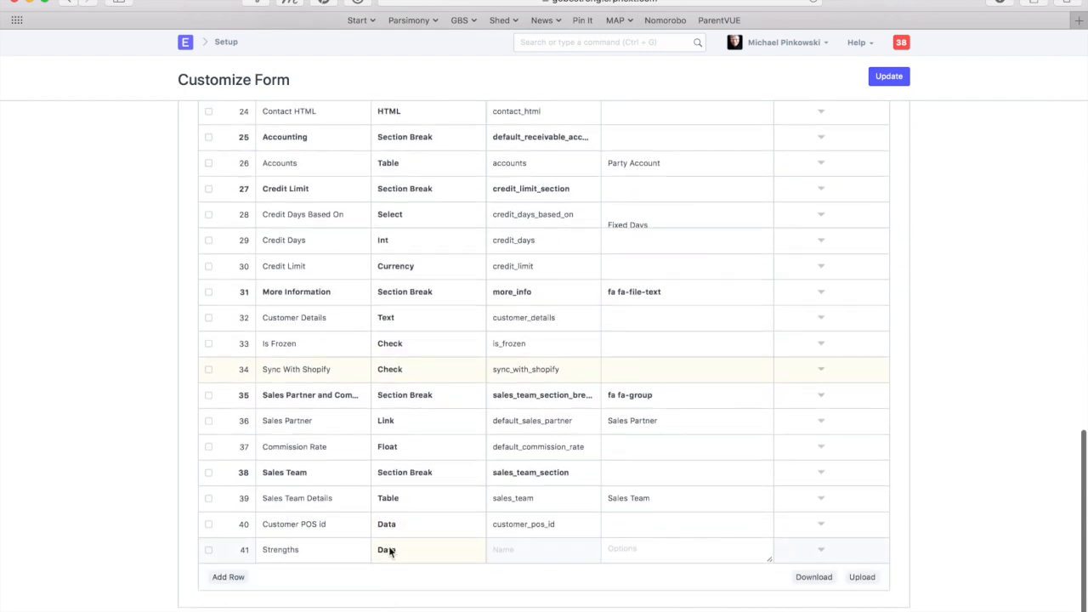
click(387, 551)
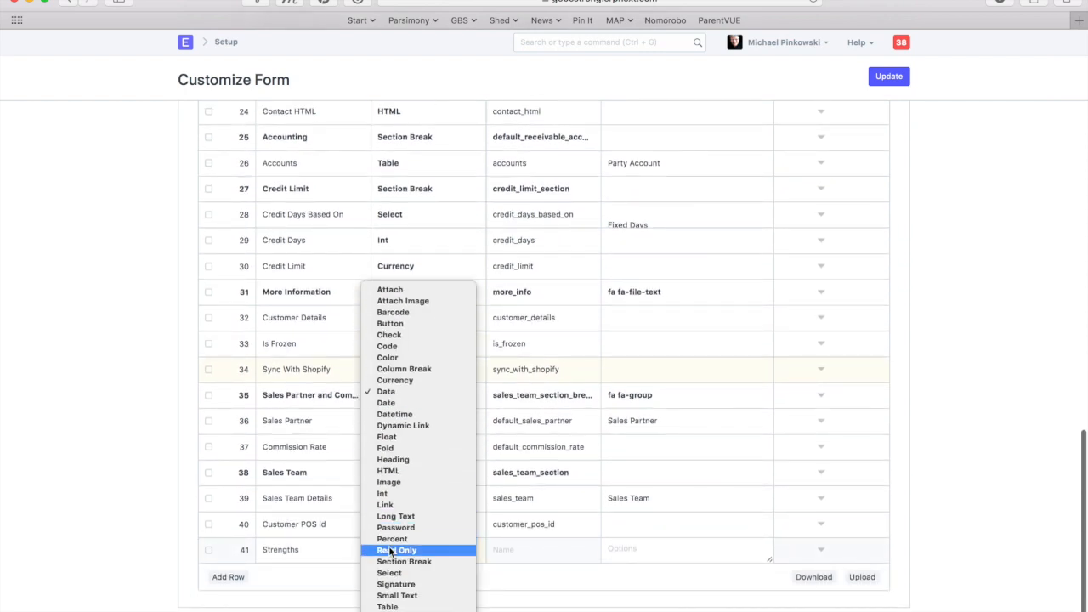
click(392, 561)
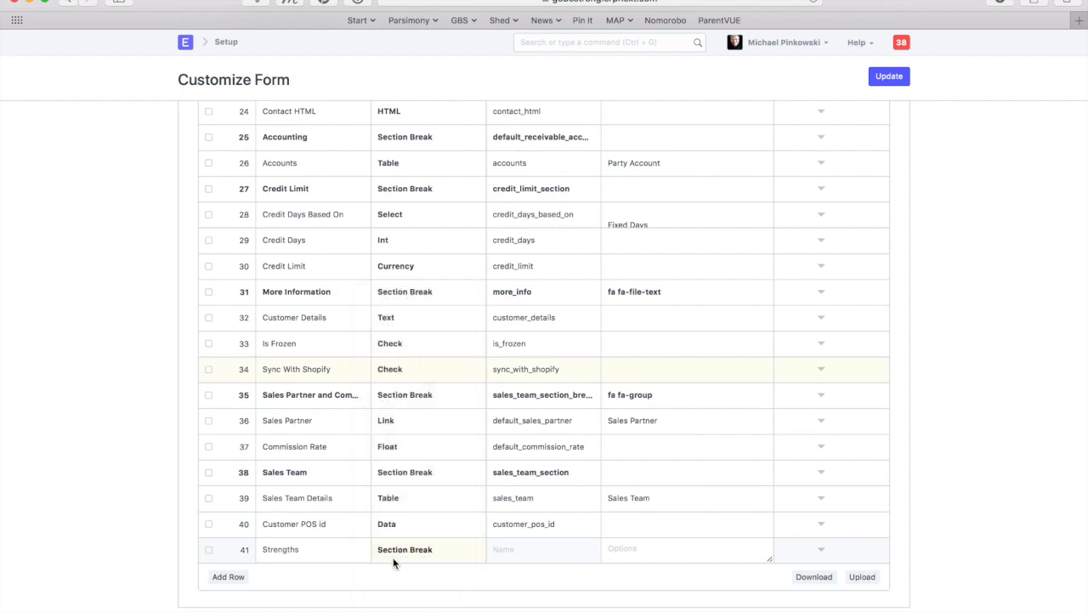
click(886, 78)
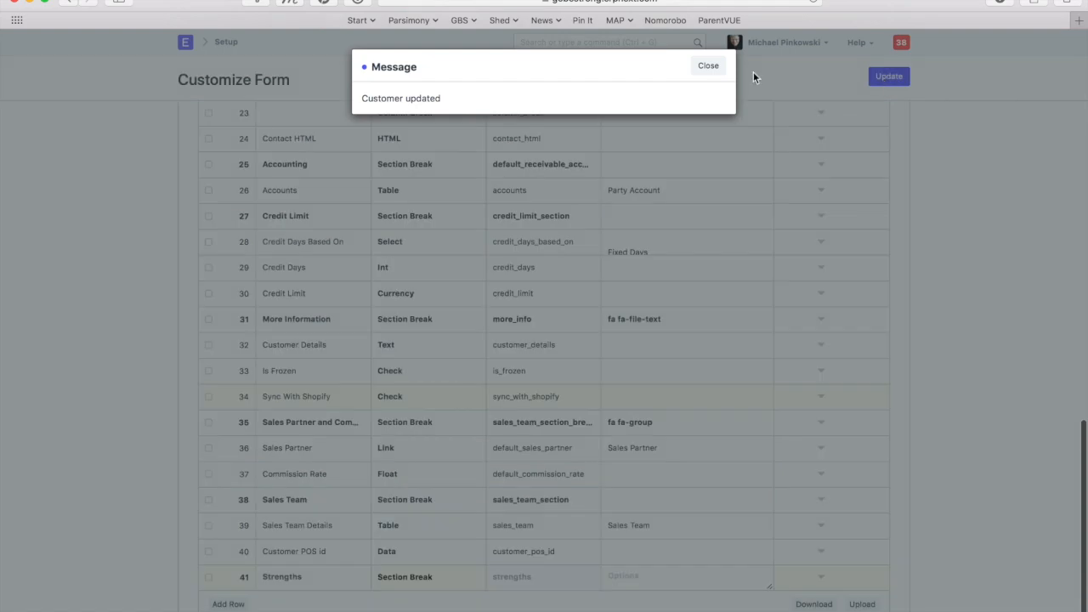
click(706, 67)
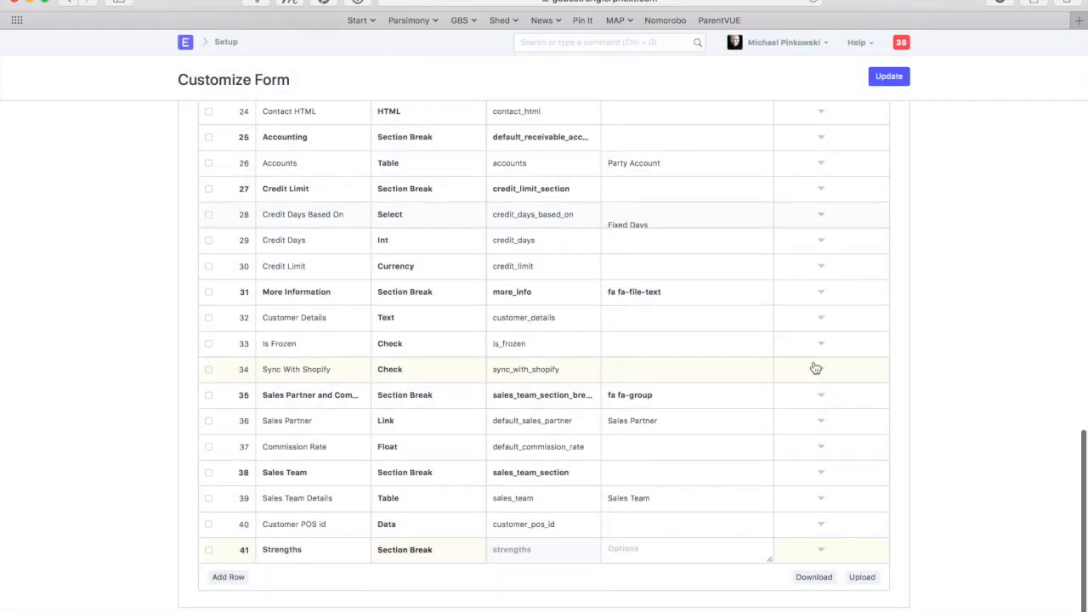
Make the Strengths section break collapsible in its row details and save the form customization.
click(821, 551)
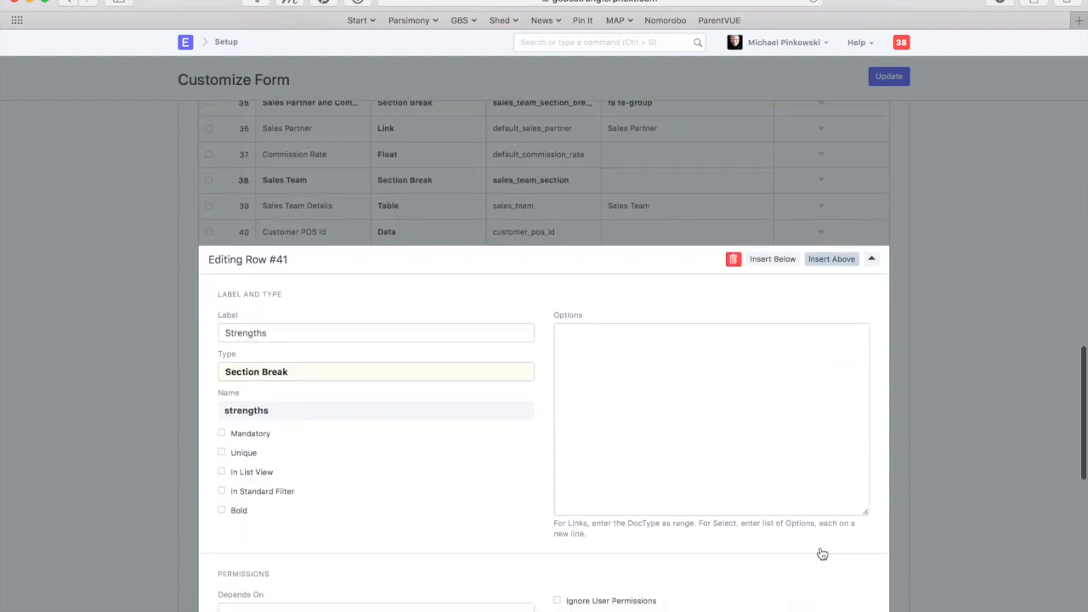
scroll(820, 548, down, 3)
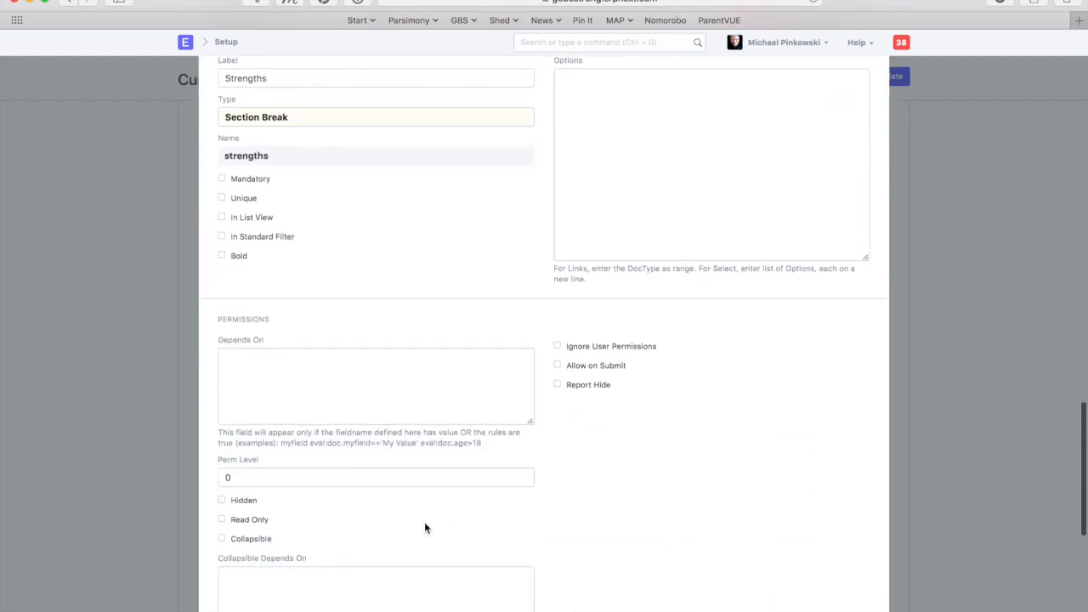
click(250, 541)
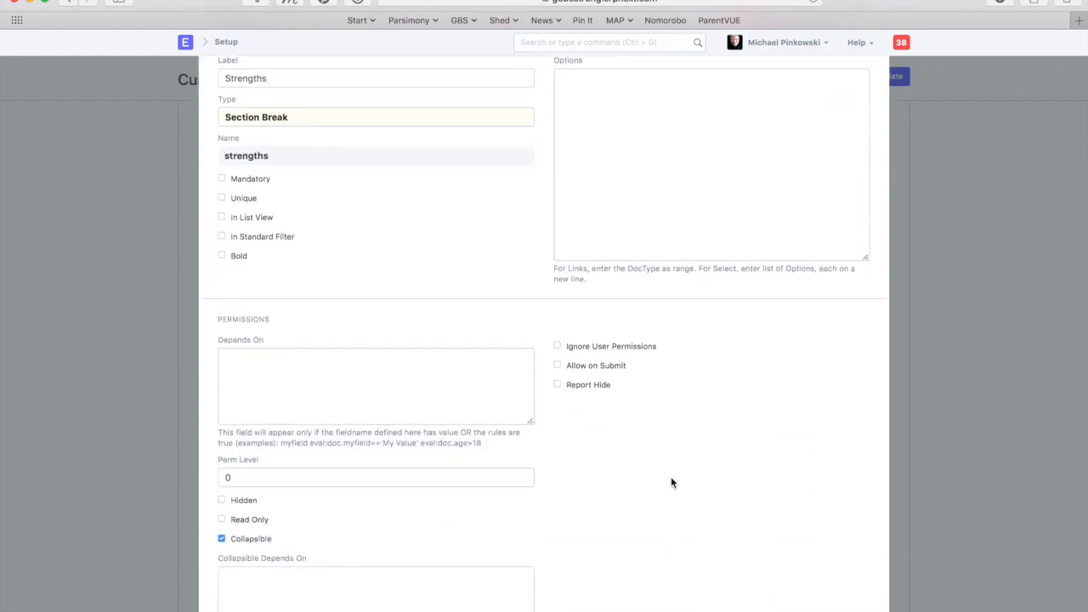
scroll(932, 245, up, 3)
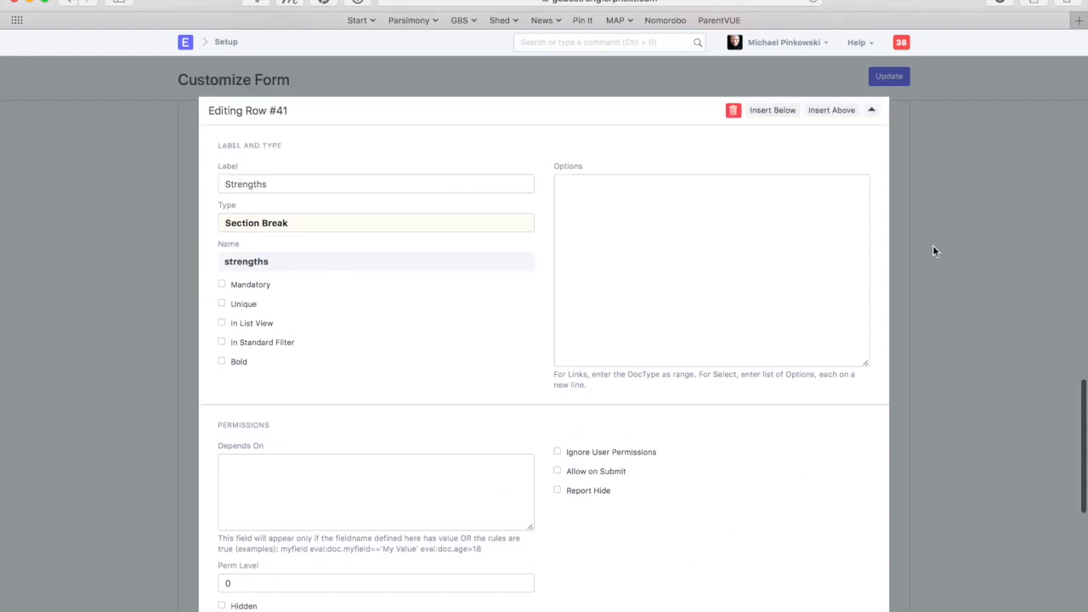
click(942, 98)
click(889, 77)
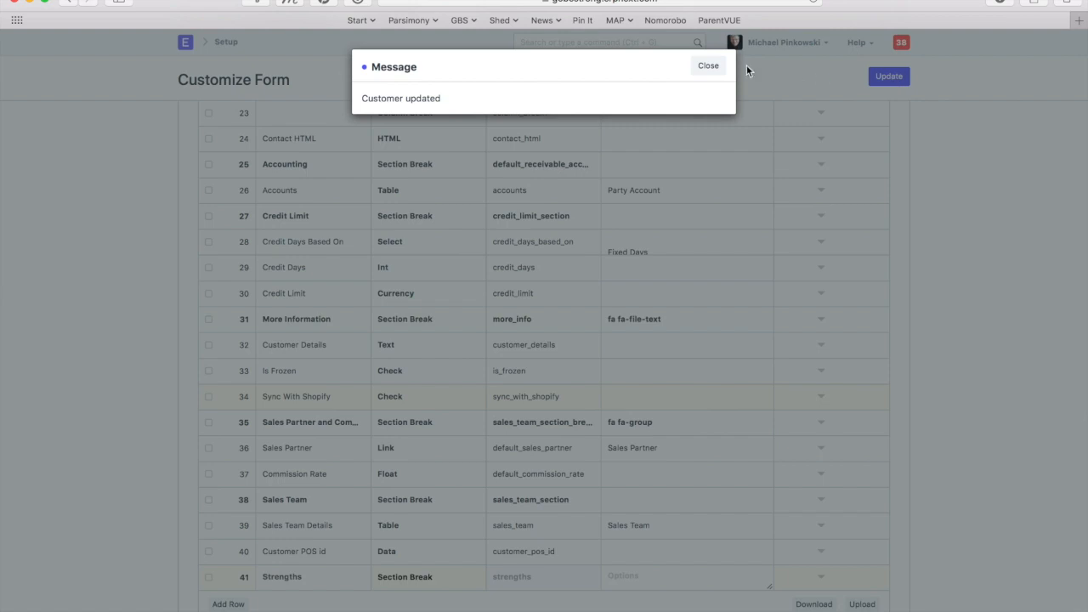
click(710, 68)
Add two Data field rows below the Strengths section break, labelled Strength01 and Strength02.
scroll(831, 205, down, 1)
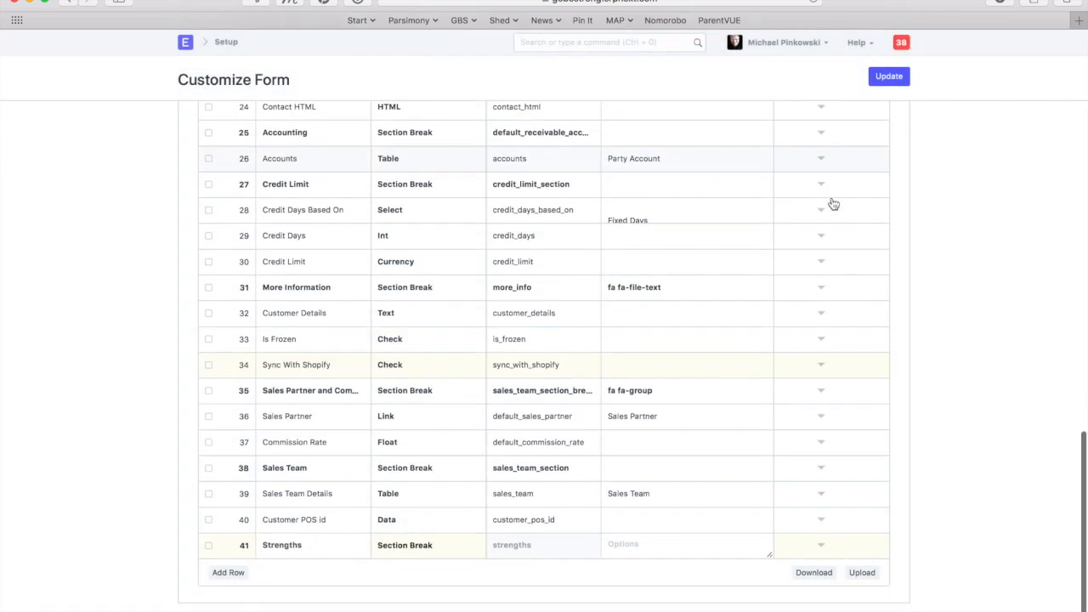
click(228, 579)
click(277, 577)
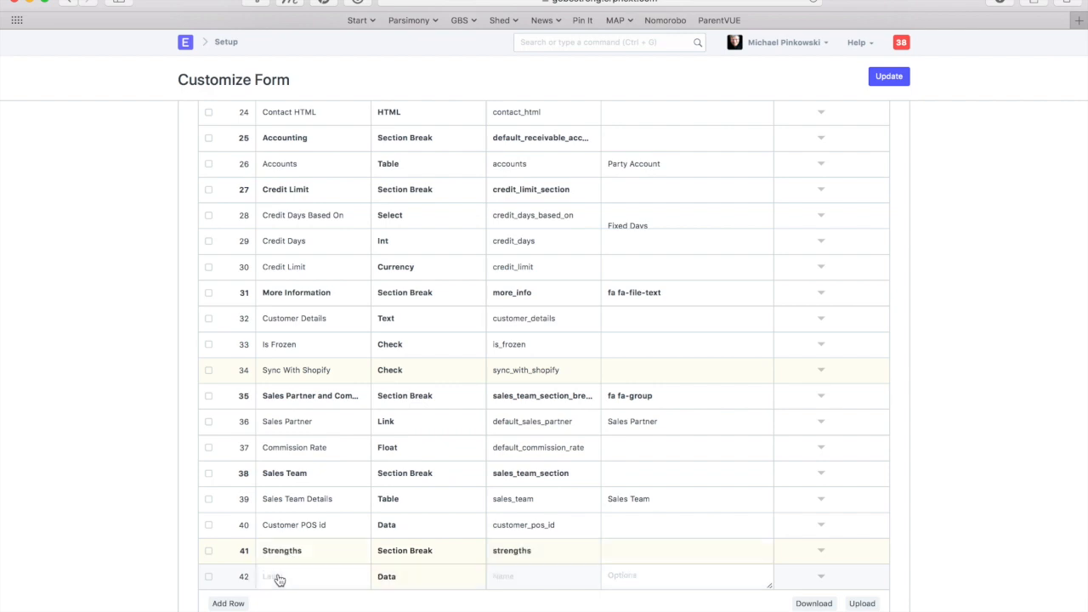
text(Strength01)
drag(307, 579, 257, 580)
key(super+c)
click(227, 603)
key(super+v)
key(BackSpace)
text(2)
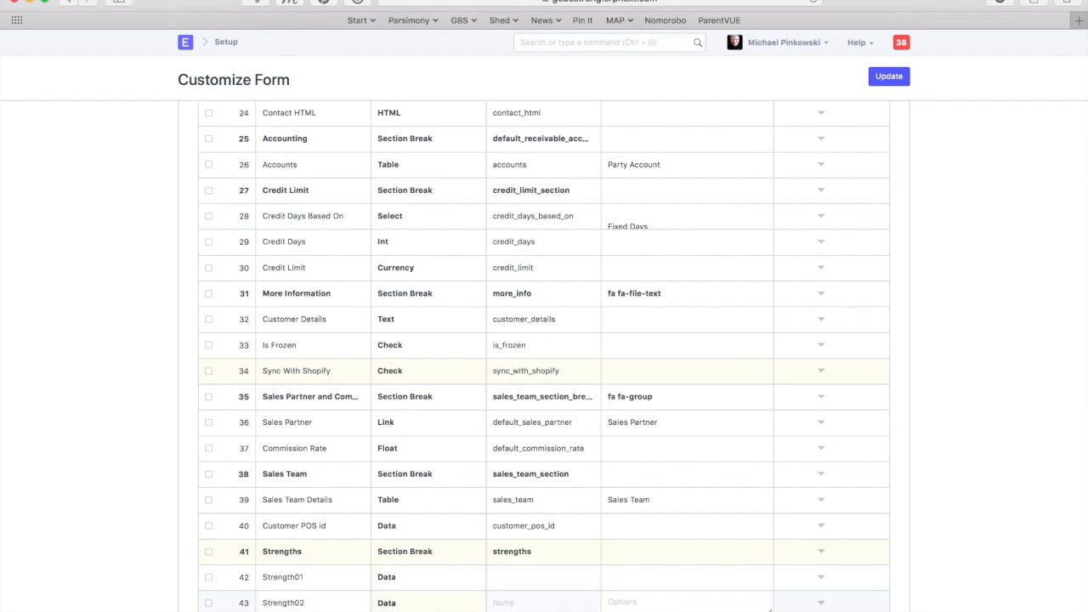
Add two more Data field rows below Strength02, labelled Strength03 and Strength04.
scroll(234, 608, up, 1)
click(231, 610)
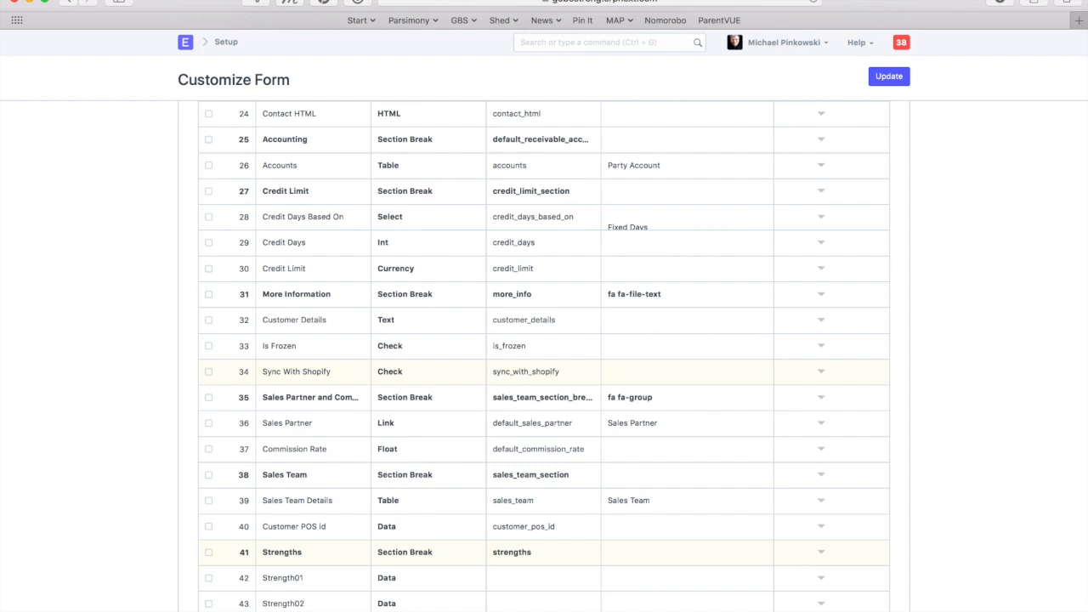
scroll(241, 600, down, 2)
click(229, 585)
click(286, 585)
key(super+v)
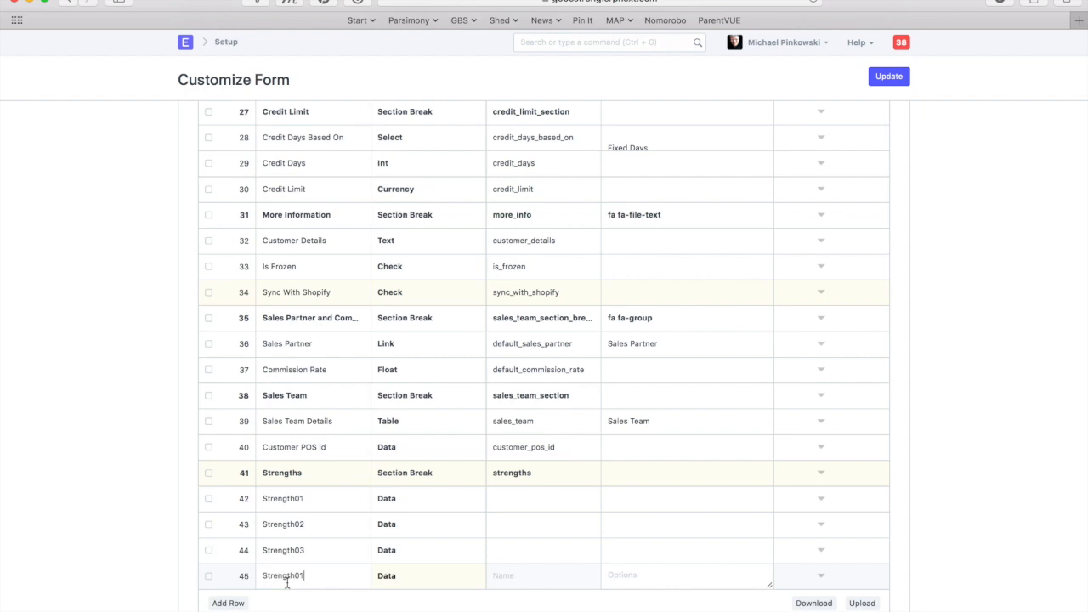
key(BackSpace)
text(4)
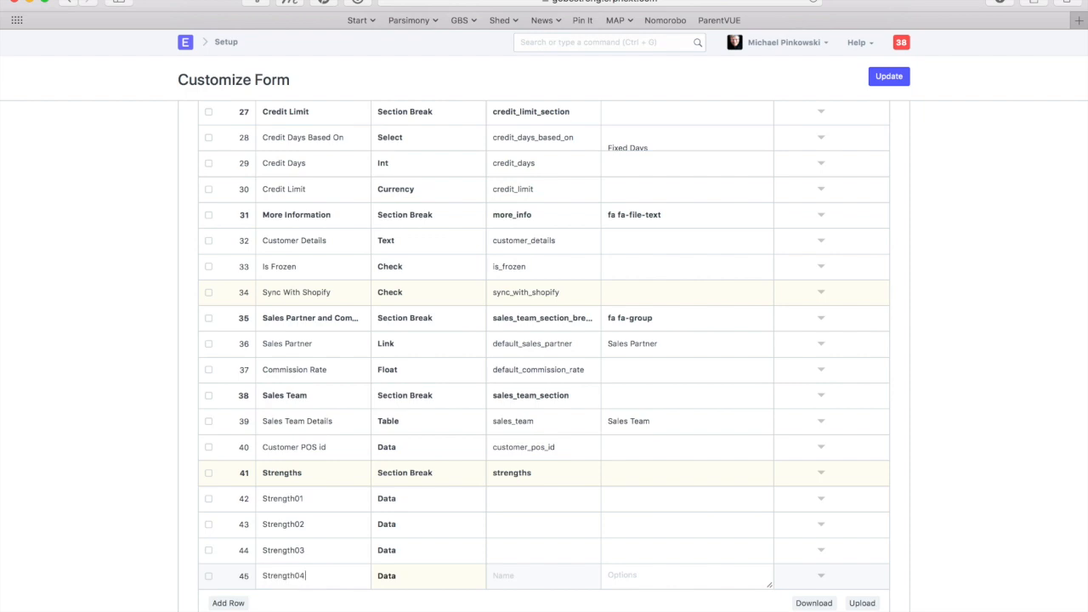
Add a Data field row labelled Strength05 below Strength04 and save the form customization.
click(227, 603)
click(274, 602)
key(super+v)
key(BackSpace)
text(5)
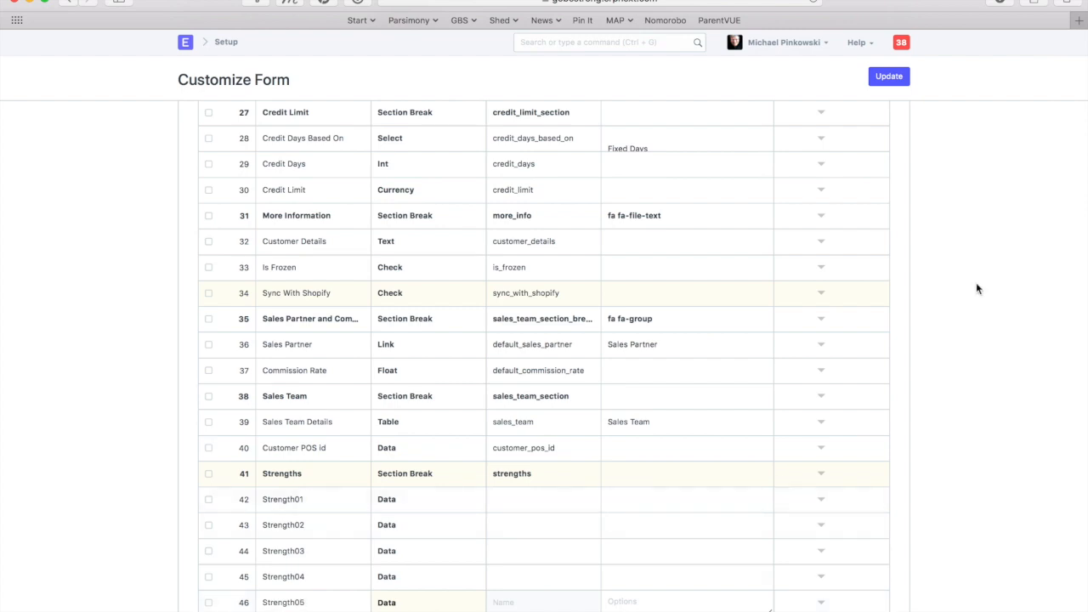
click(892, 79)
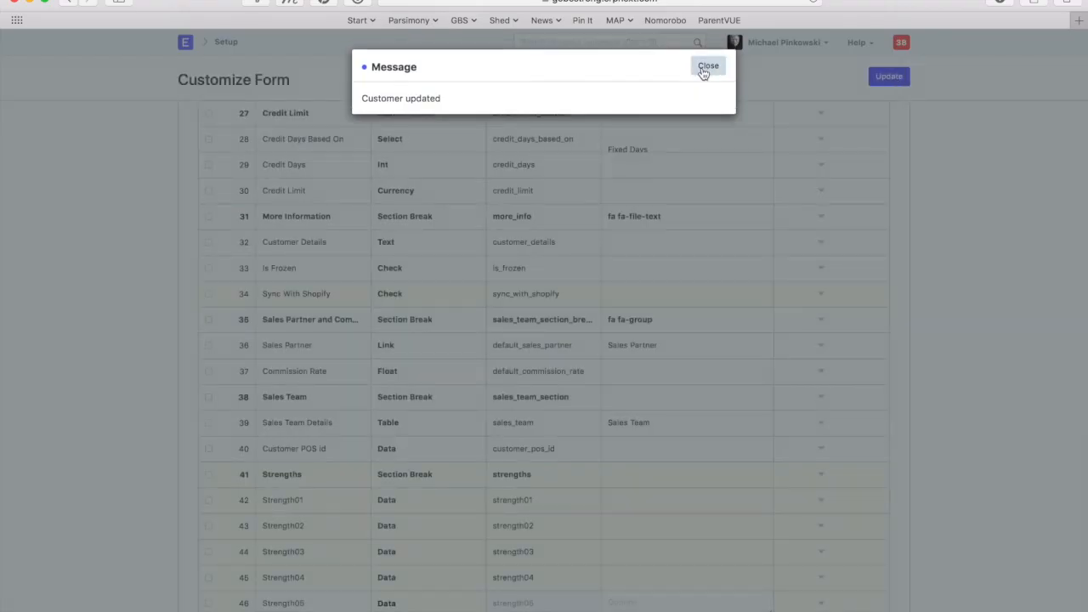
click(707, 67)
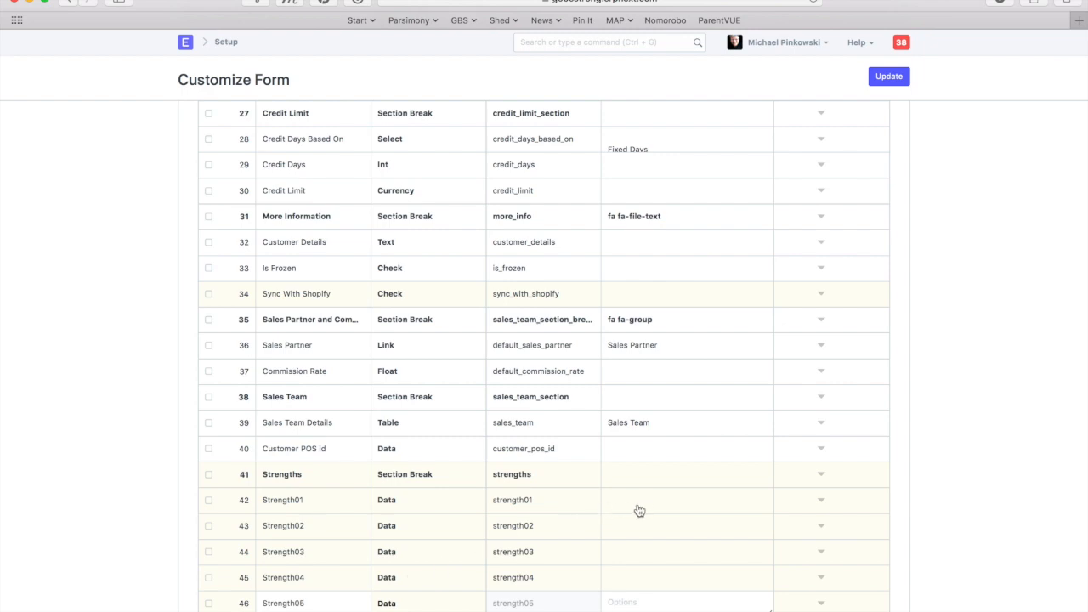
Change the field type of the Strength01 row to Select.
click(391, 503)
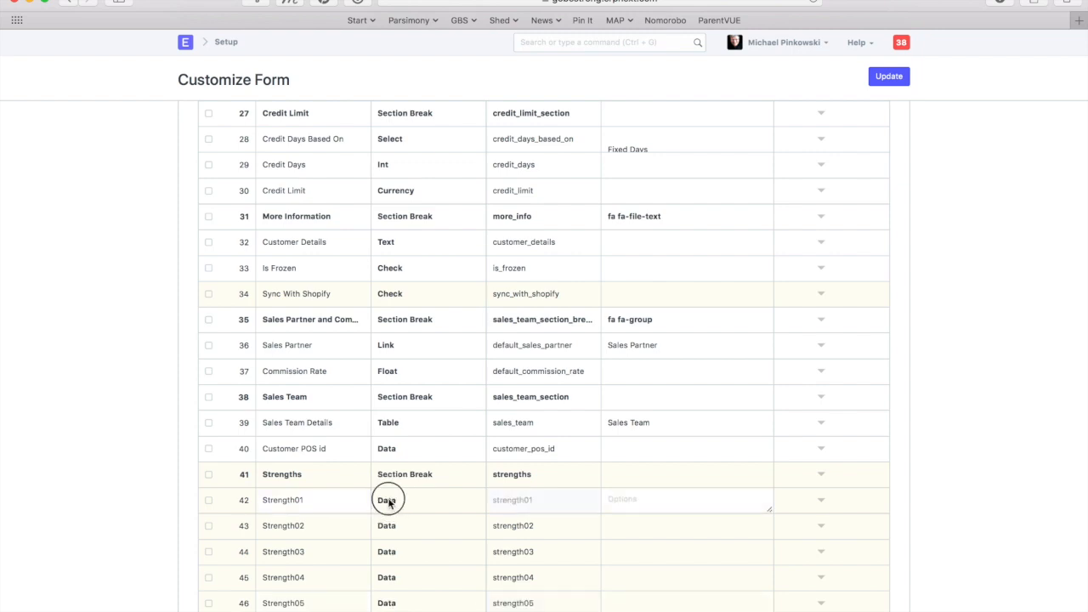
click(392, 502)
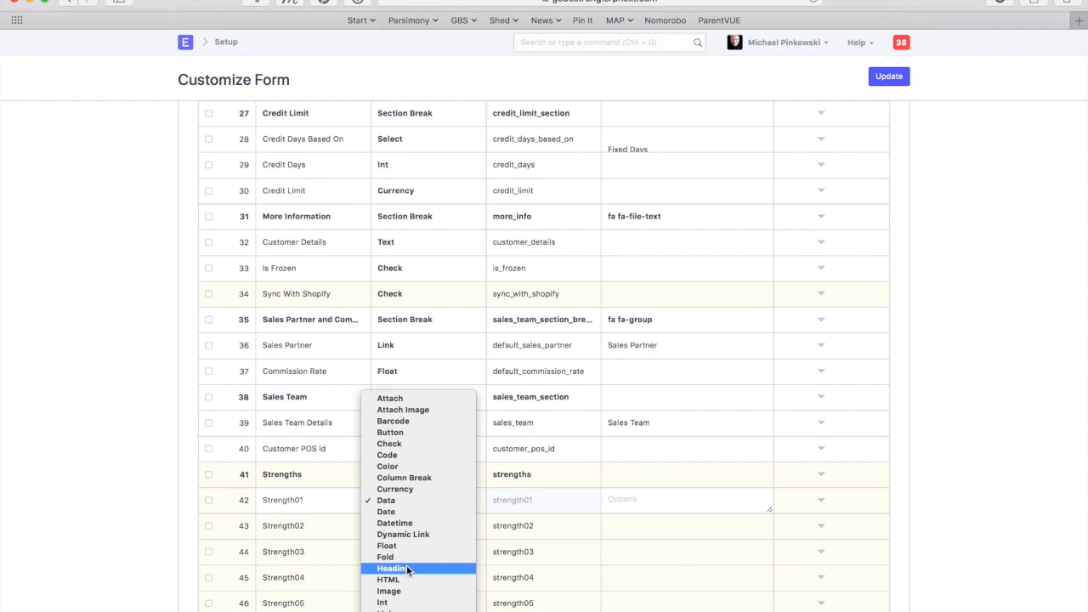
scroll(408, 570, down, 3)
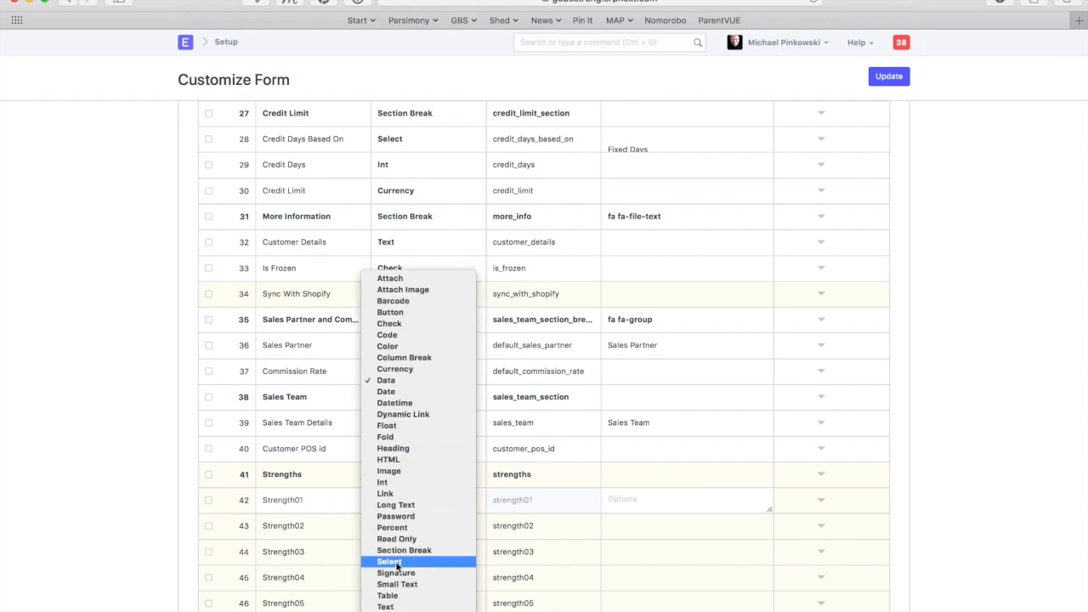
click(388, 563)
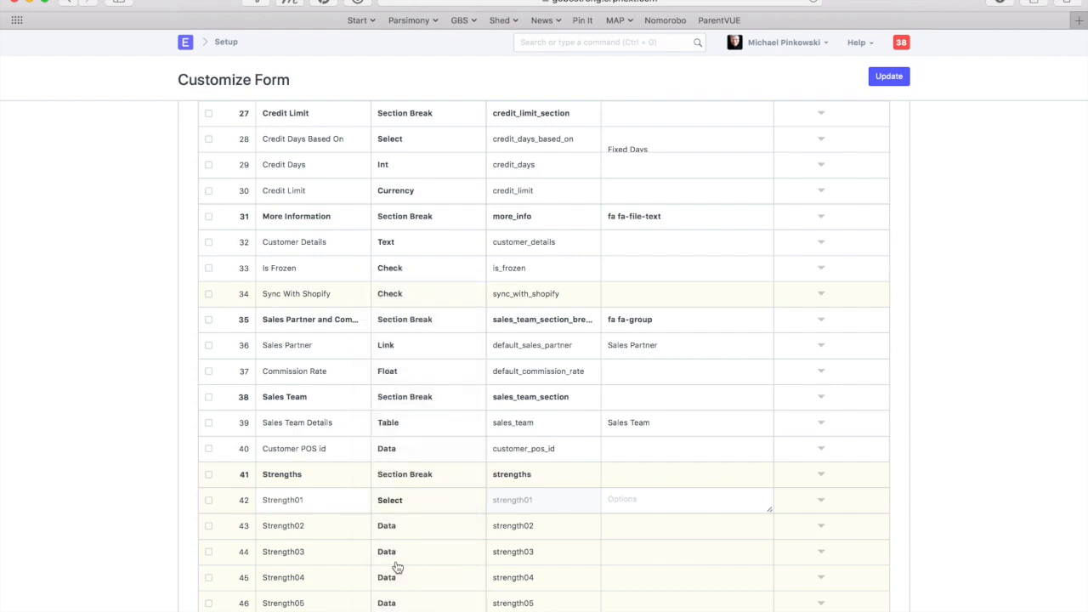
Change the field types of the Strength02 and Strength03 rows to Select.
click(393, 528)
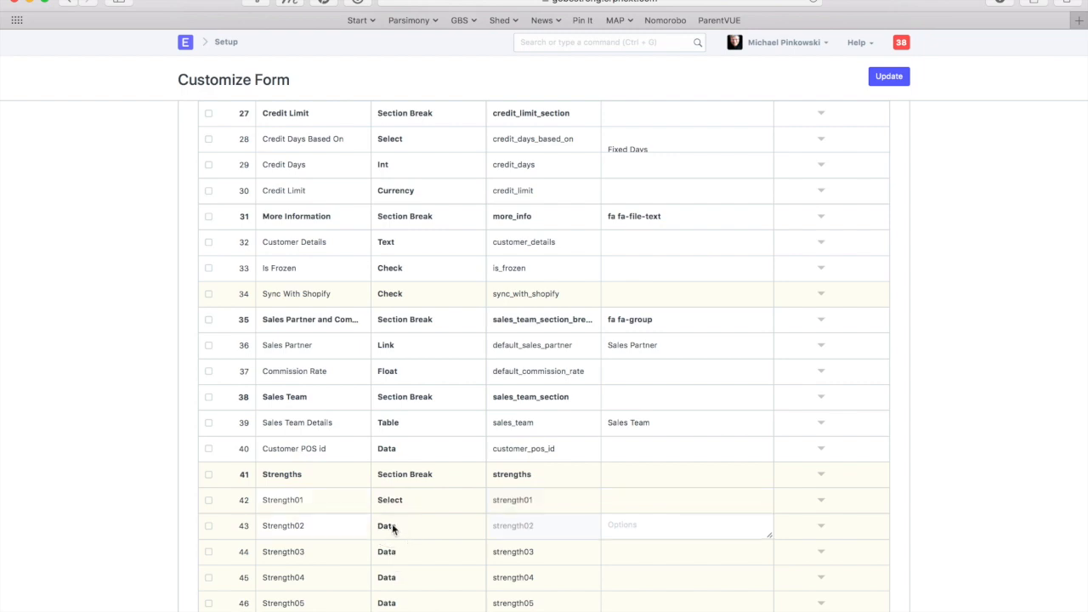
click(388, 527)
scroll(393, 528, down, 5)
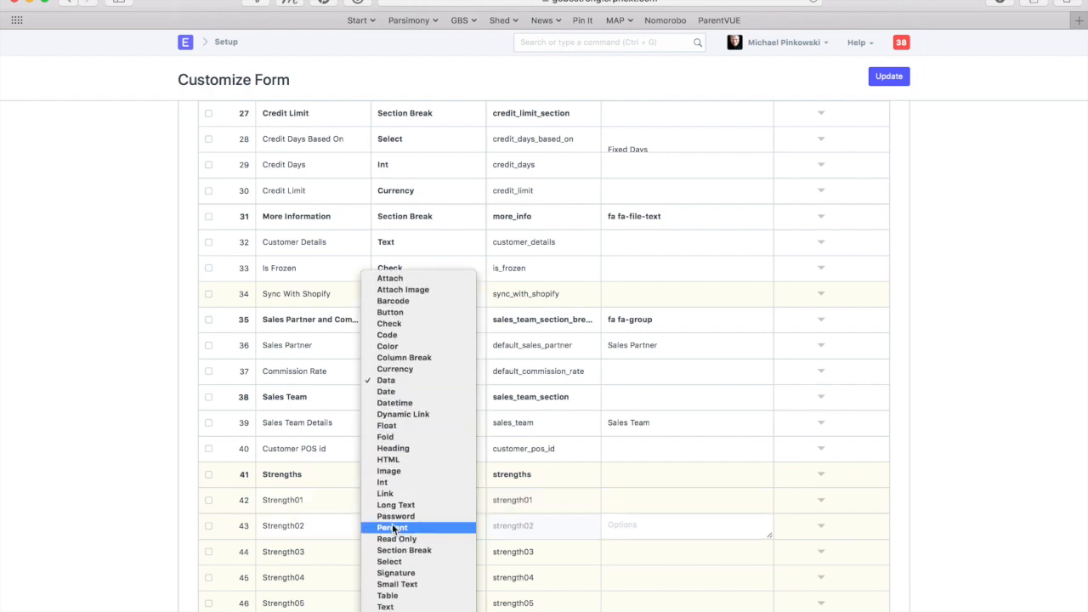
click(388, 561)
click(387, 554)
click(387, 555)
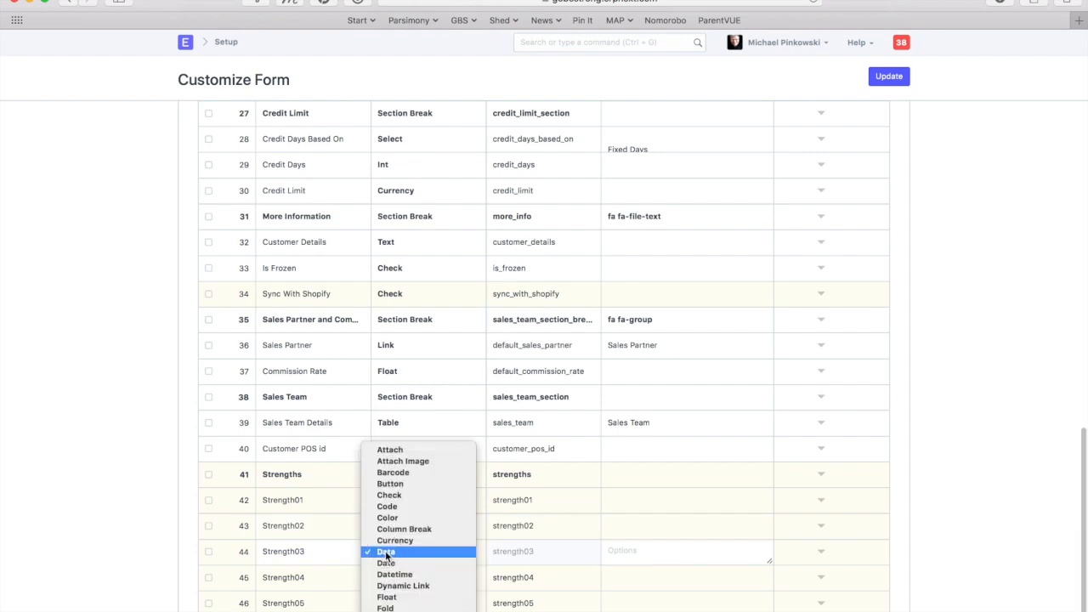
scroll(388, 557, down, 5)
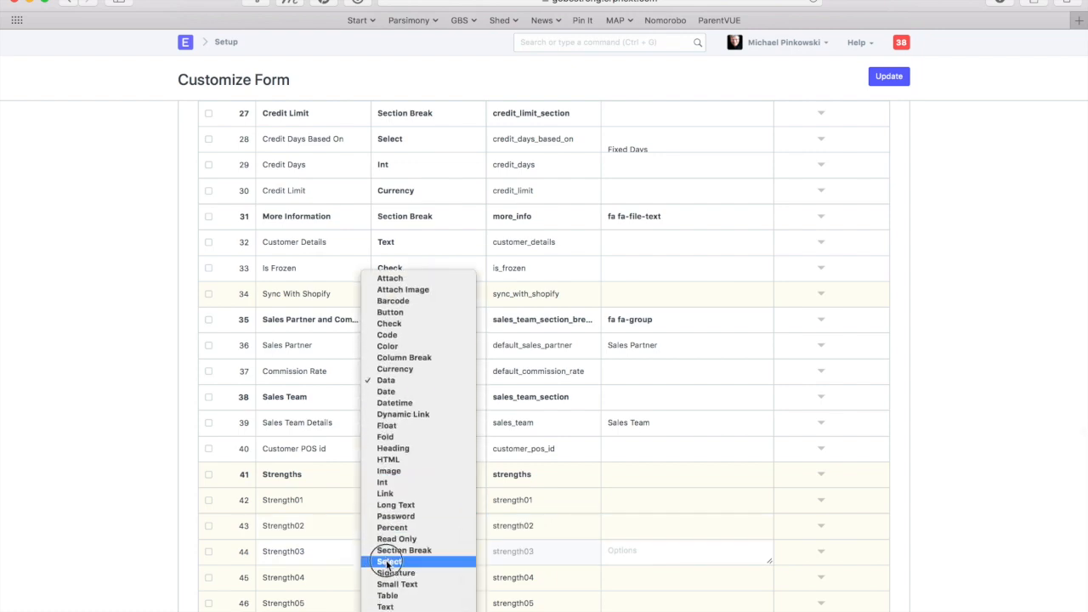
click(387, 561)
Change the field types of the Strength04 and Strength05 rows to Select.
click(387, 579)
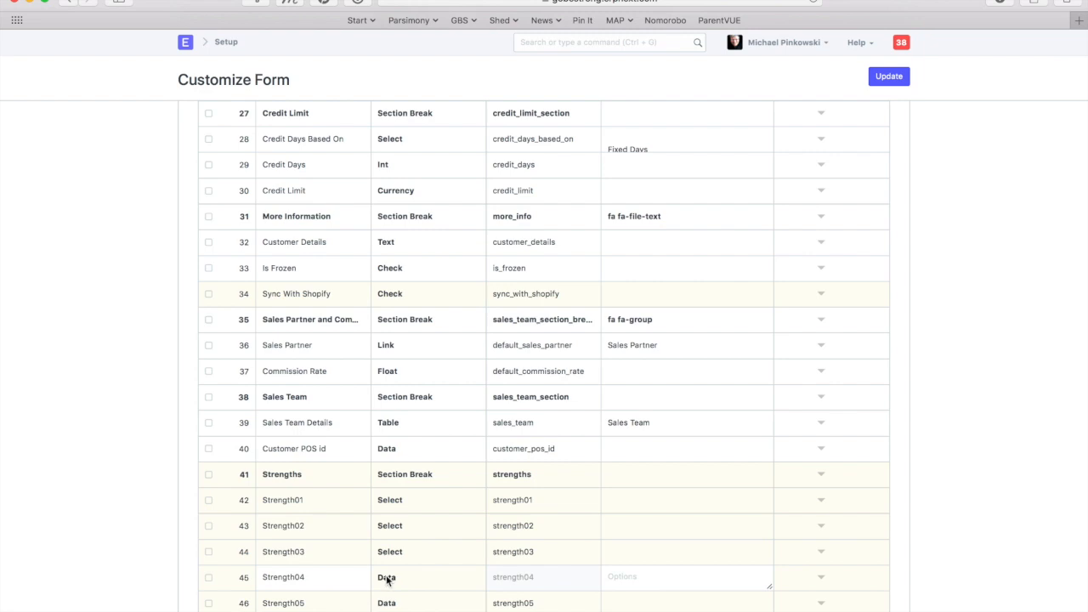
click(387, 579)
scroll(387, 578, down, 5)
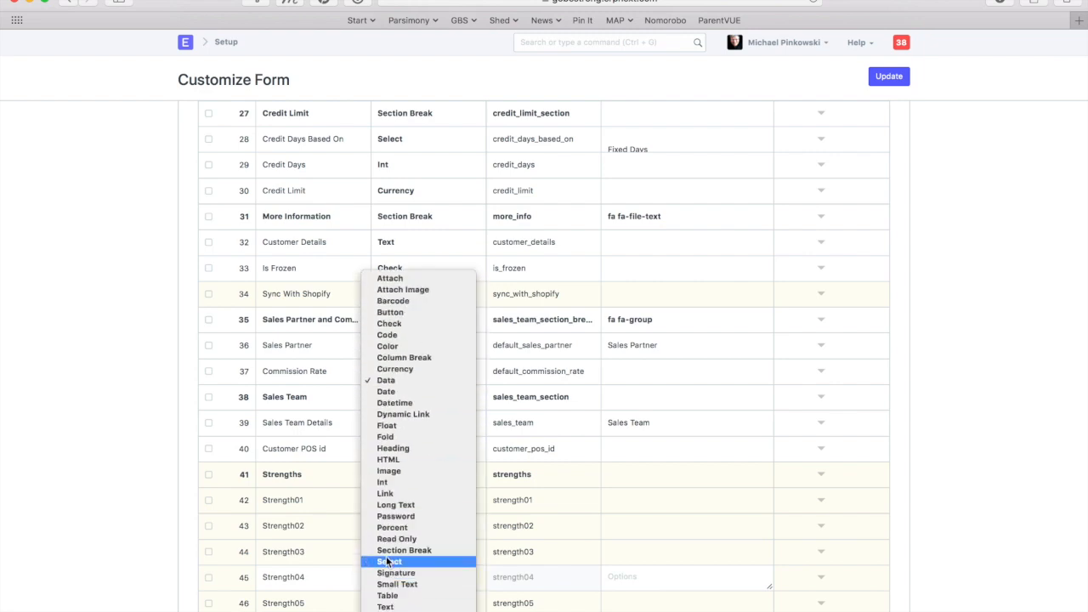
click(388, 563)
scroll(387, 564, down, 2)
click(387, 553)
click(387, 550)
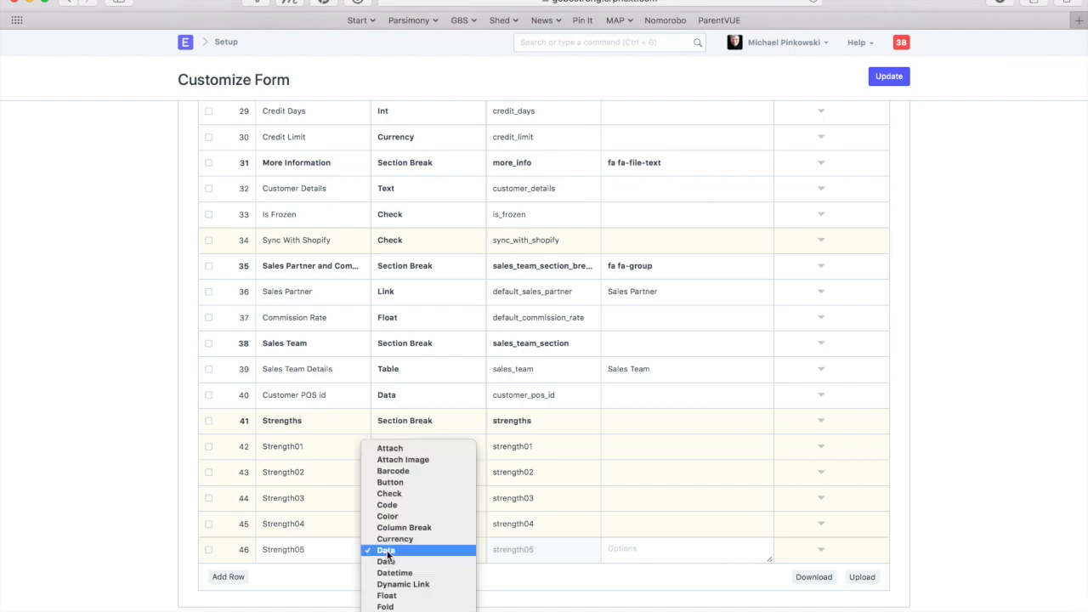
scroll(387, 555, down, 5)
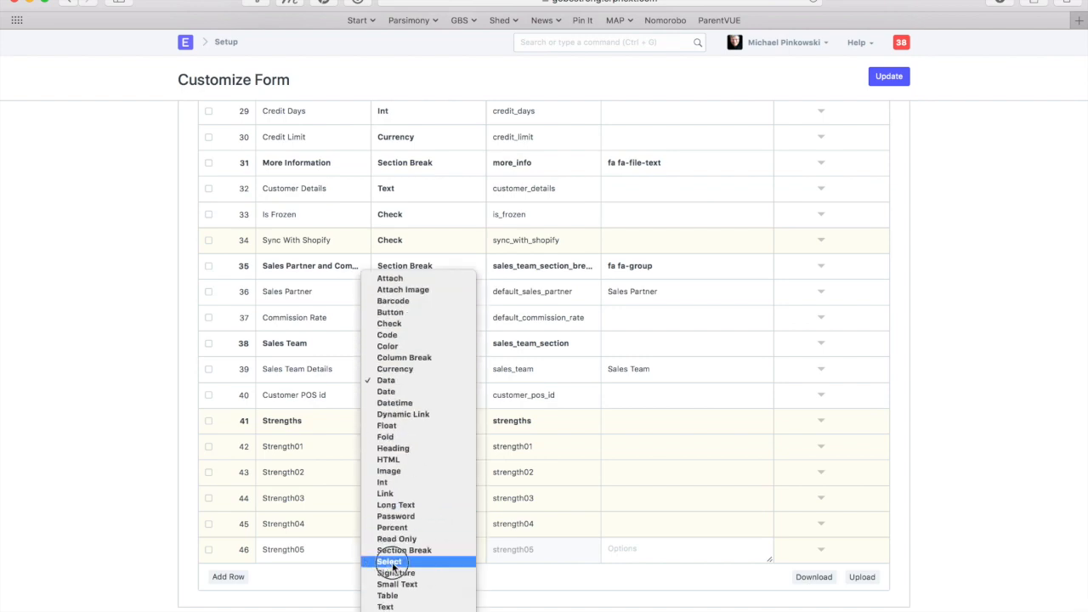
click(390, 562)
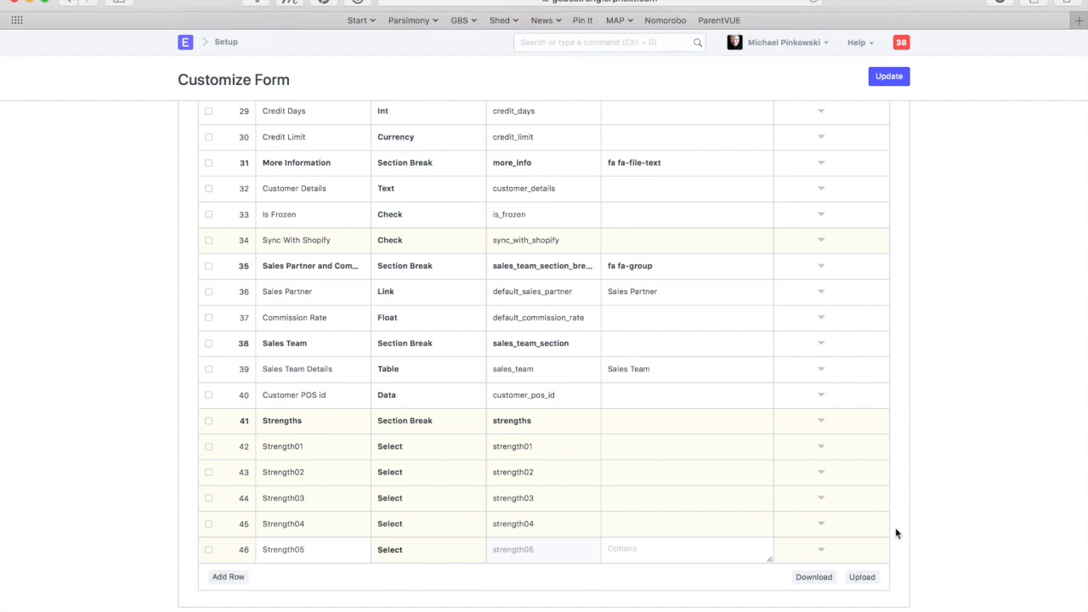
Copy the strengths list in cells A1:A34 of the Excel sheet and switch back to the form customization in the browser.
mouse_move(829, 605)
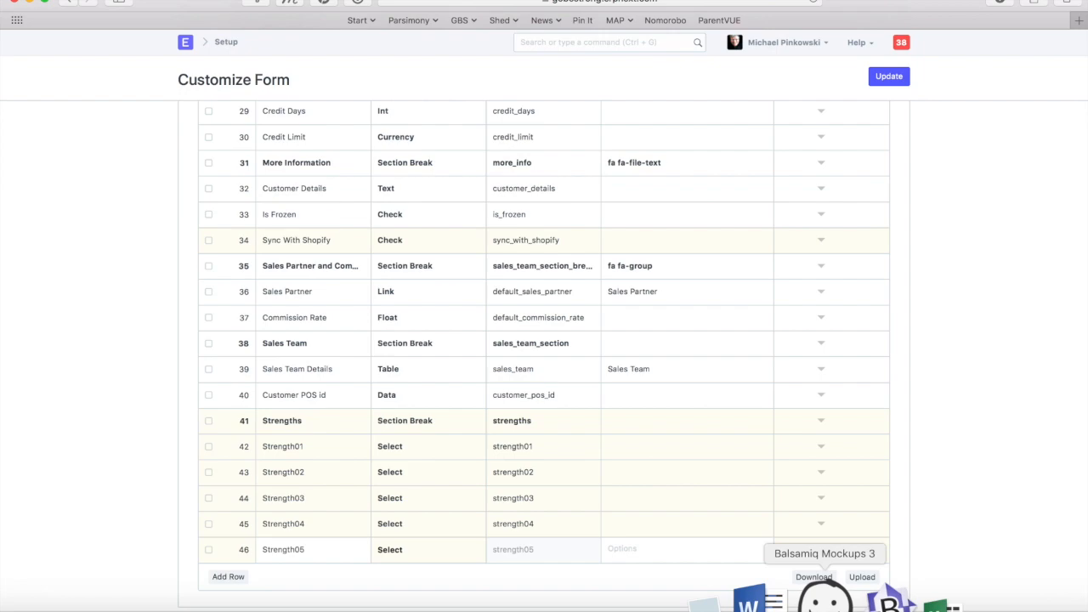
click(865, 602)
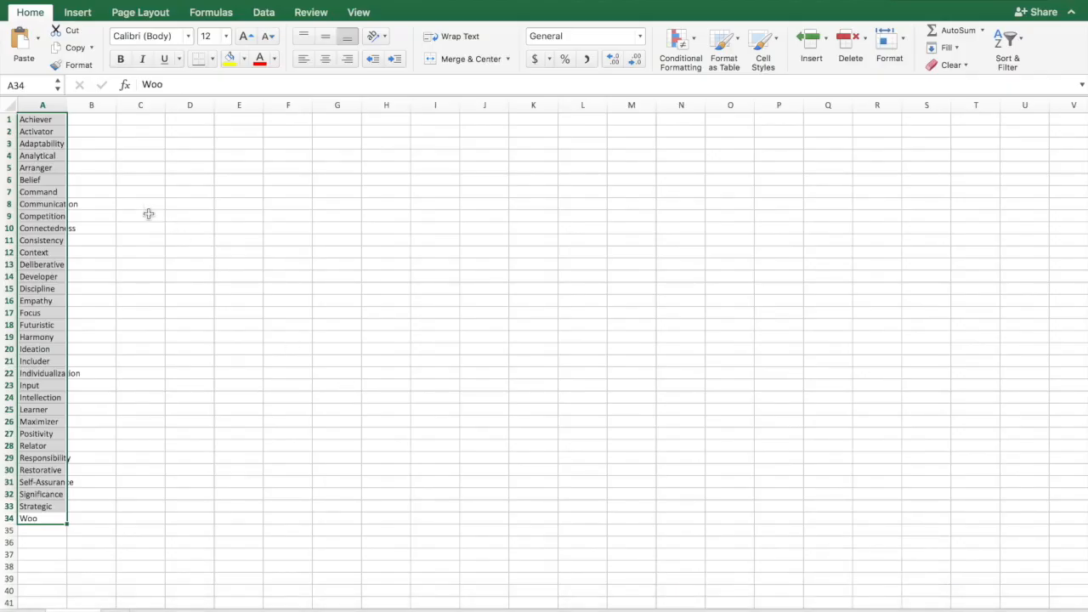
click(83, 130)
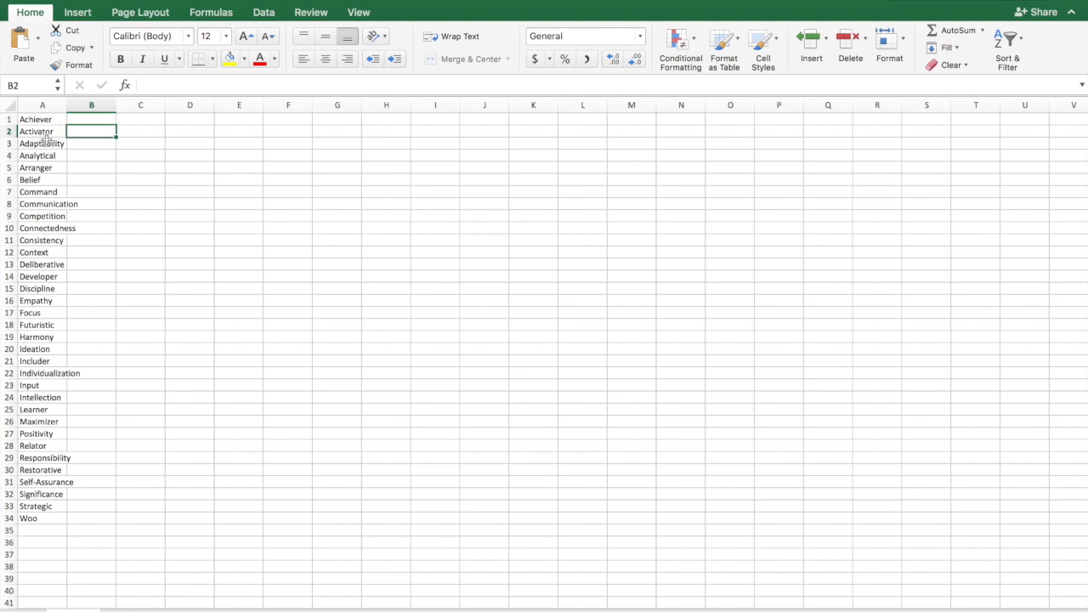
drag(41, 120, 17, 516)
key(super+c)
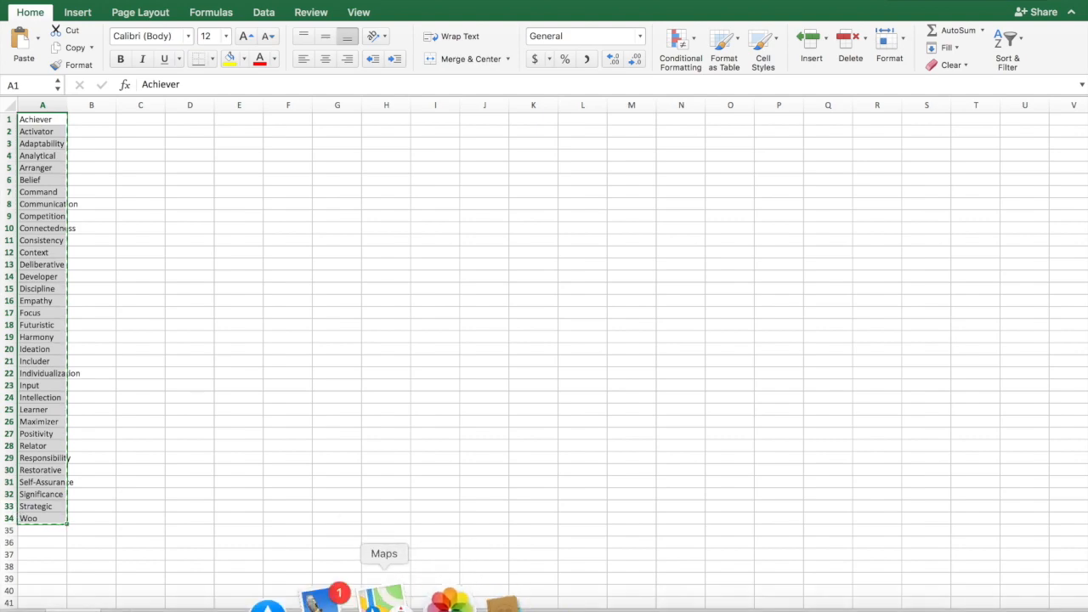
click(246, 600)
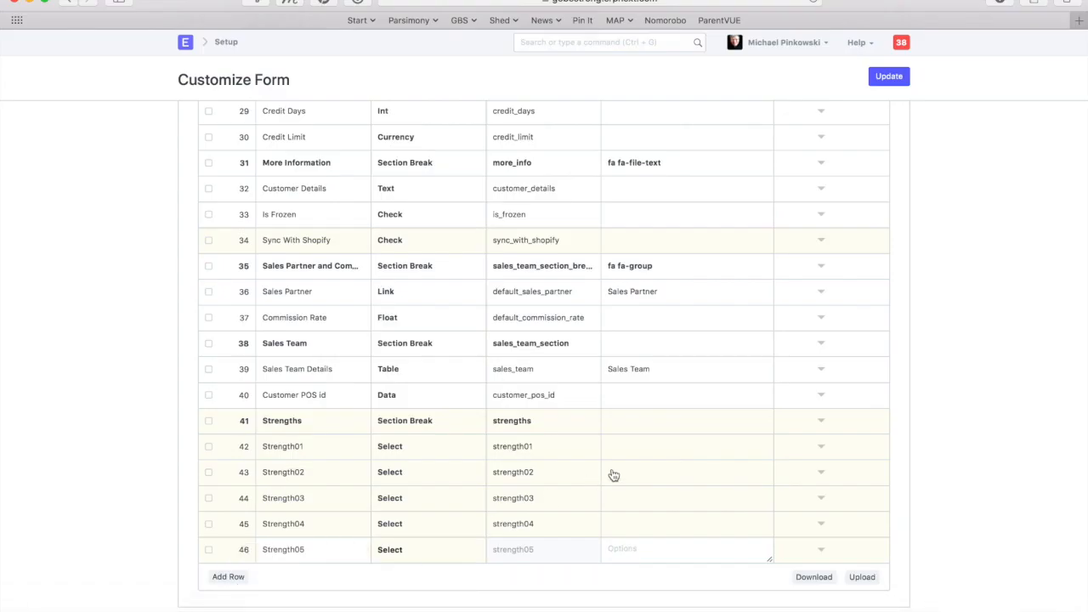
Paste the copied strengths list into the options of the Strengths section break row.
click(626, 428)
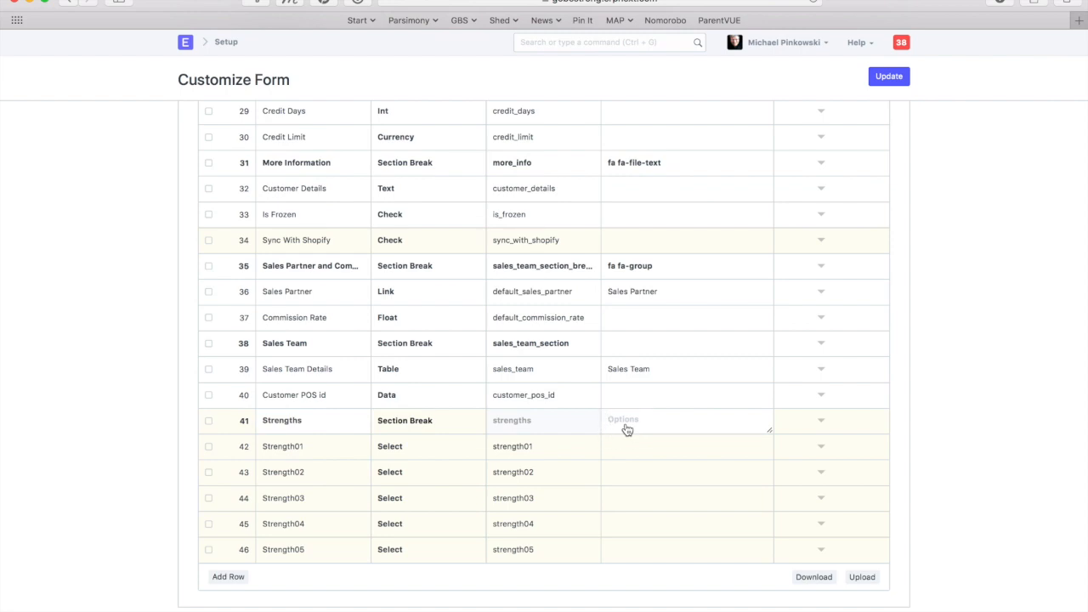
key(super+v)
scroll(625, 422, up, 5)
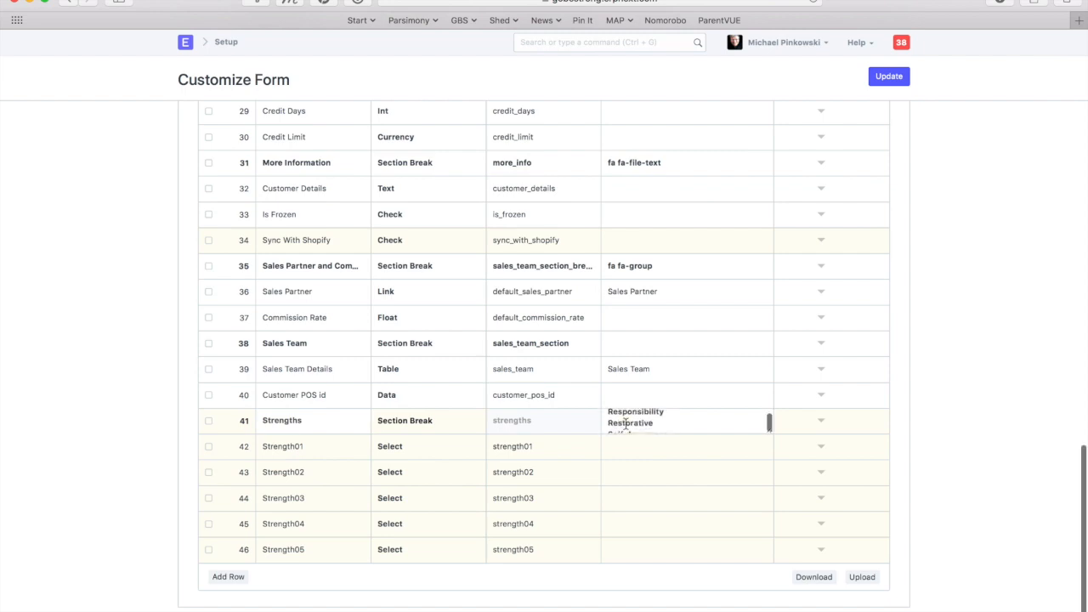
scroll(626, 422, up, 3)
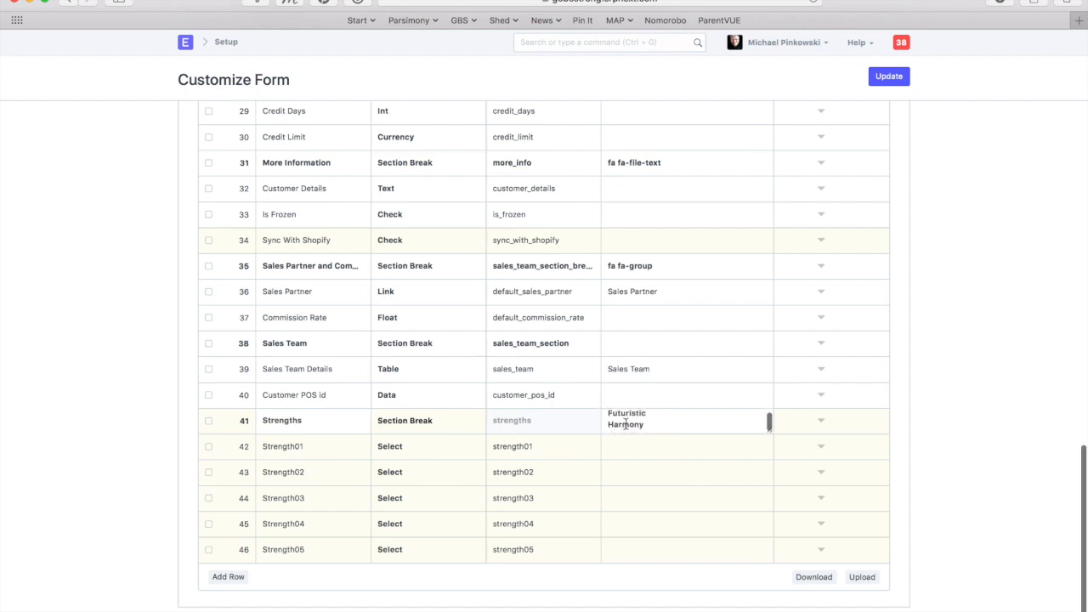
Paste the copied strengths list into the options of each Select row from Strength01 through Strength05.
click(627, 453)
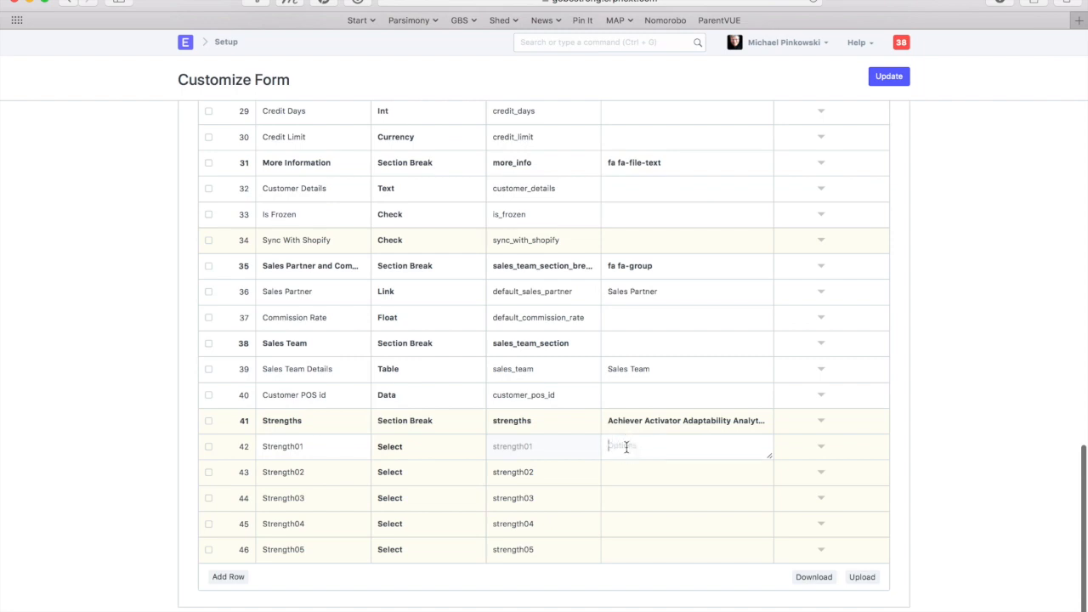
key(super+v)
click(626, 471)
key(super+v)
click(627, 497)
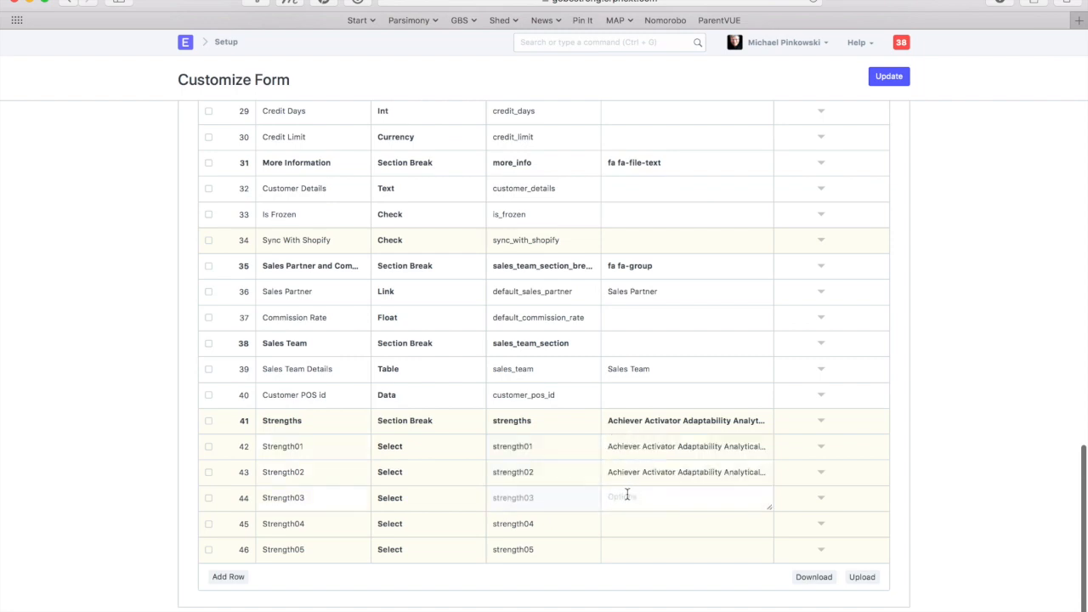
key(super+v)
click(627, 525)
key(super+v)
click(626, 549)
key(super+v)
Clear the options of the Strengths section break row and save the form customization.
click(646, 481)
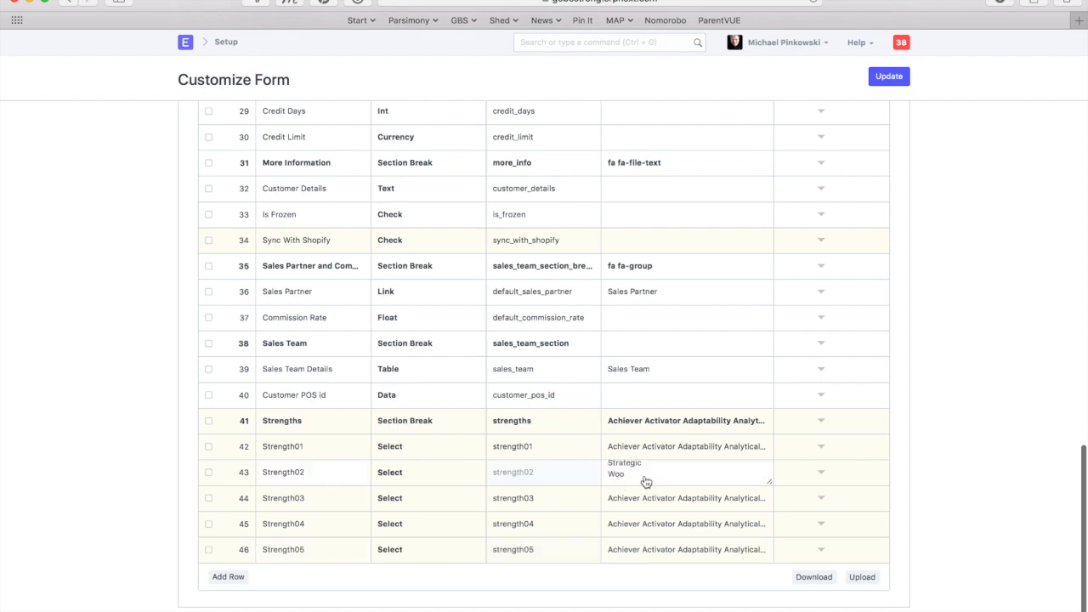
click(647, 421)
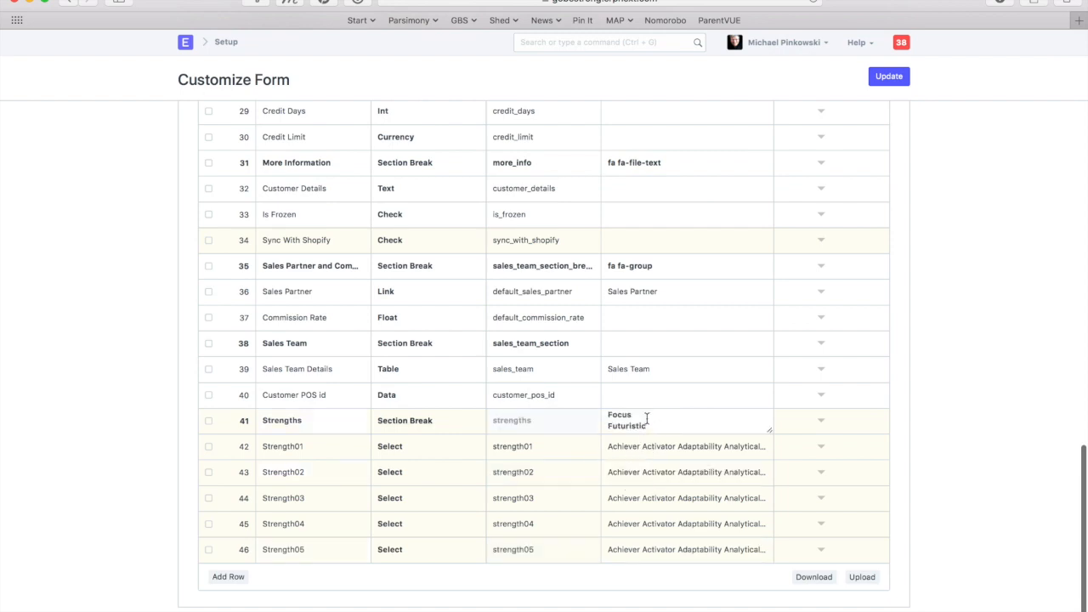
double_click(659, 423)
key(super+v)
key(super+a)
key(BackSpace)
click(890, 77)
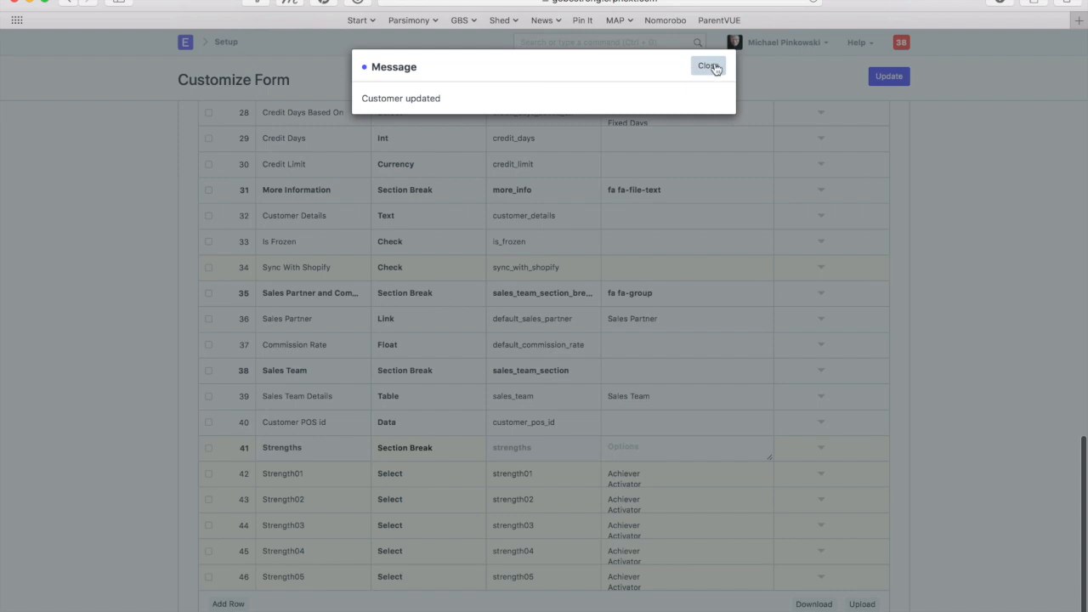
click(716, 68)
Find the Customer list by searching for "cust", reload the page and open the first customer's record.
click(575, 42)
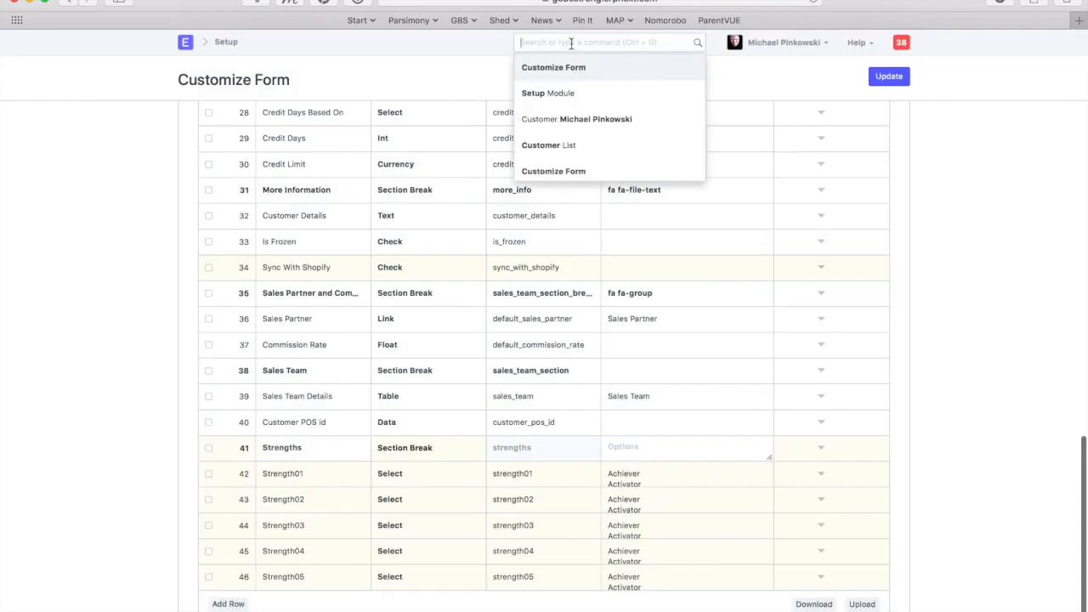
text(cust)
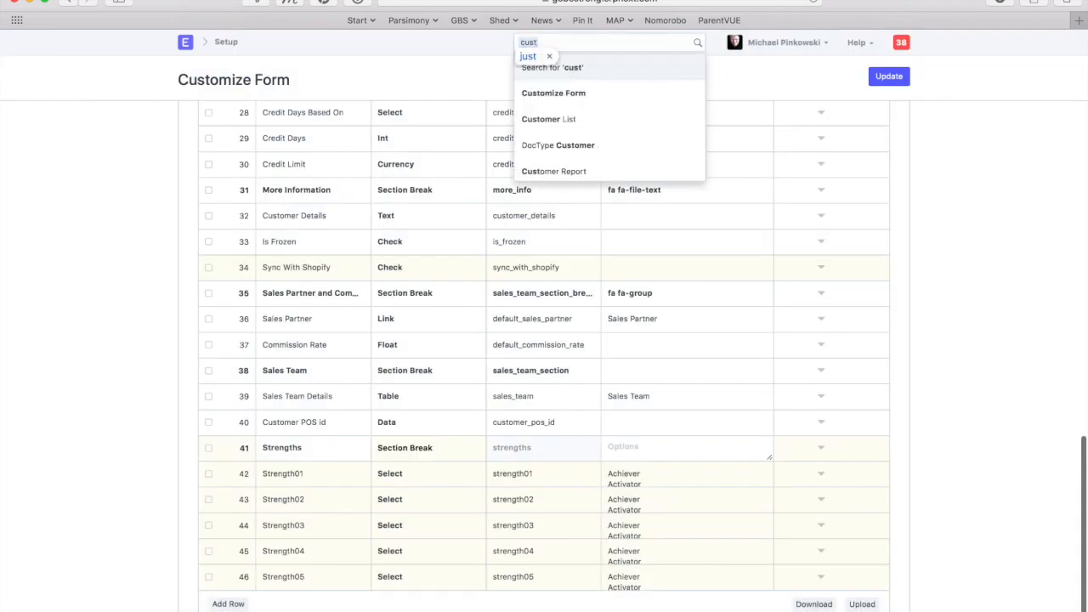
click(543, 119)
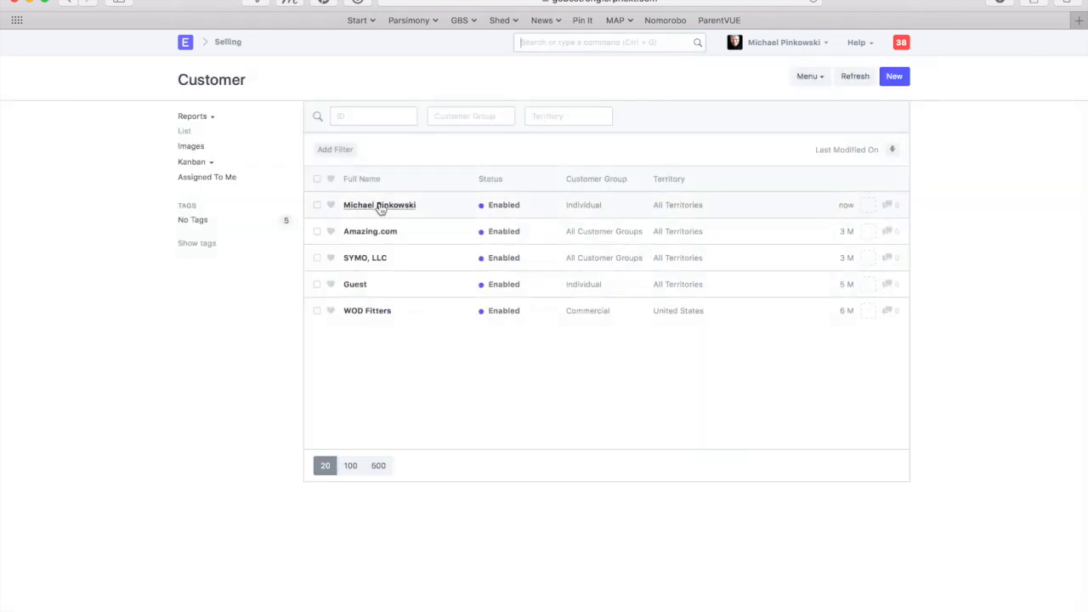
click(814, 1)
click(369, 207)
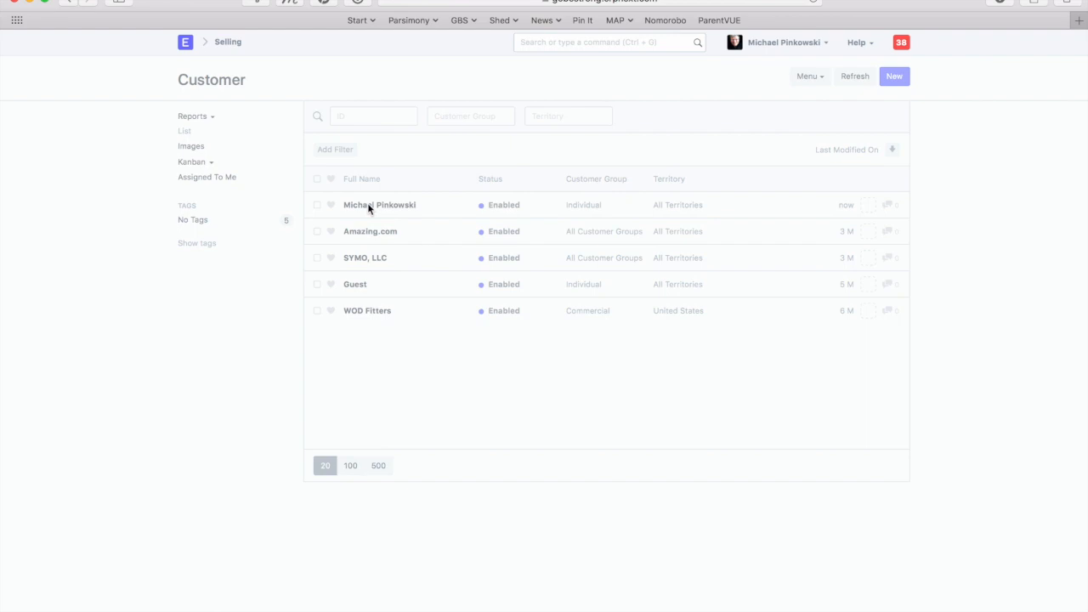
Expand the Strengths section of the customer record to show its five strength fields.
scroll(368, 208, down, 5)
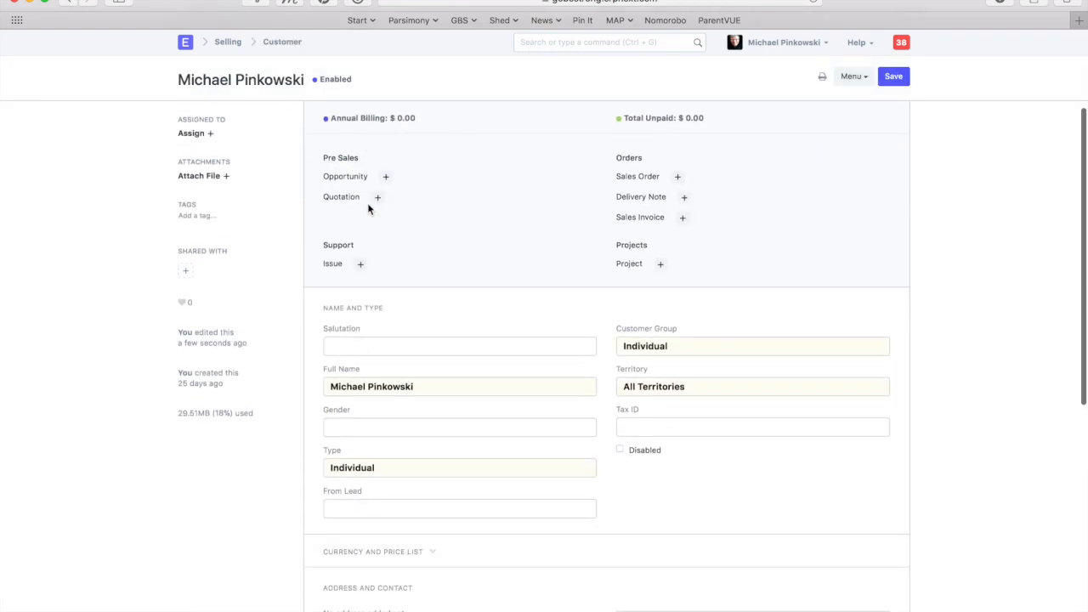
scroll(368, 208, down, 4)
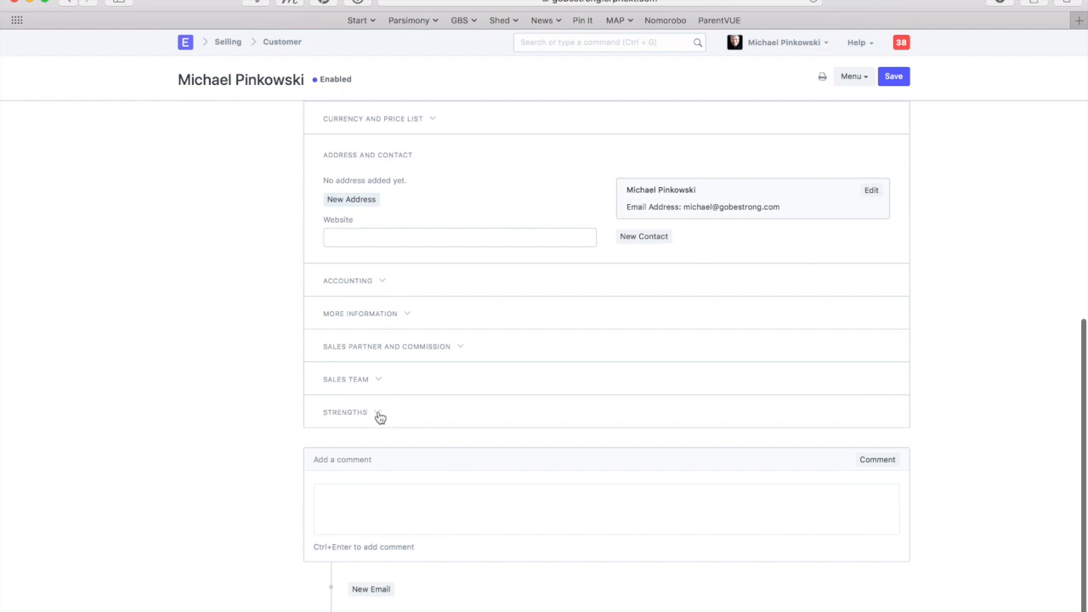
click(378, 416)
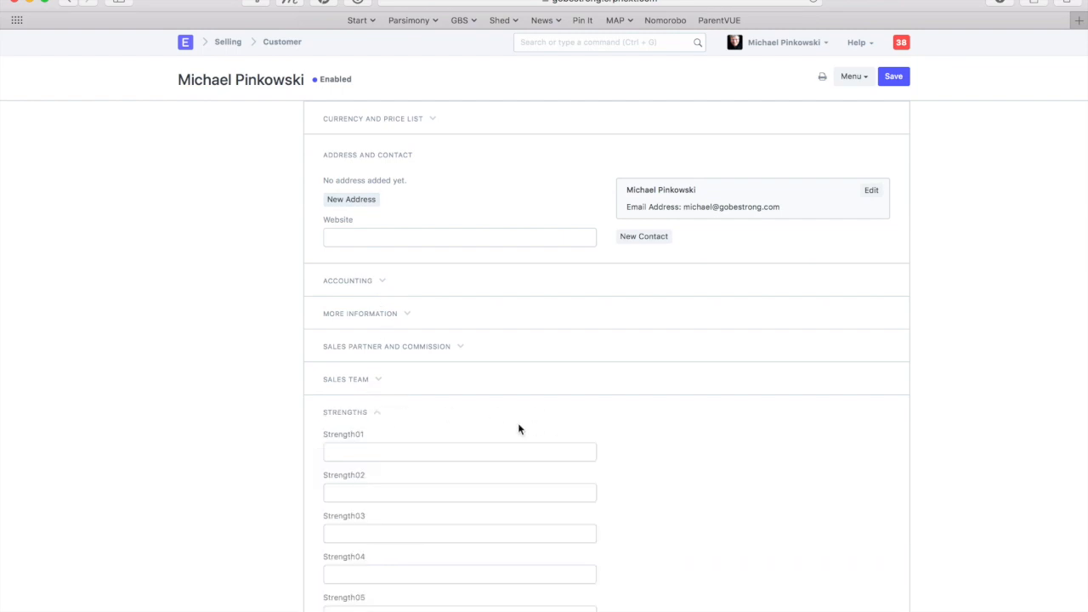
scroll(449, 503, down, 2)
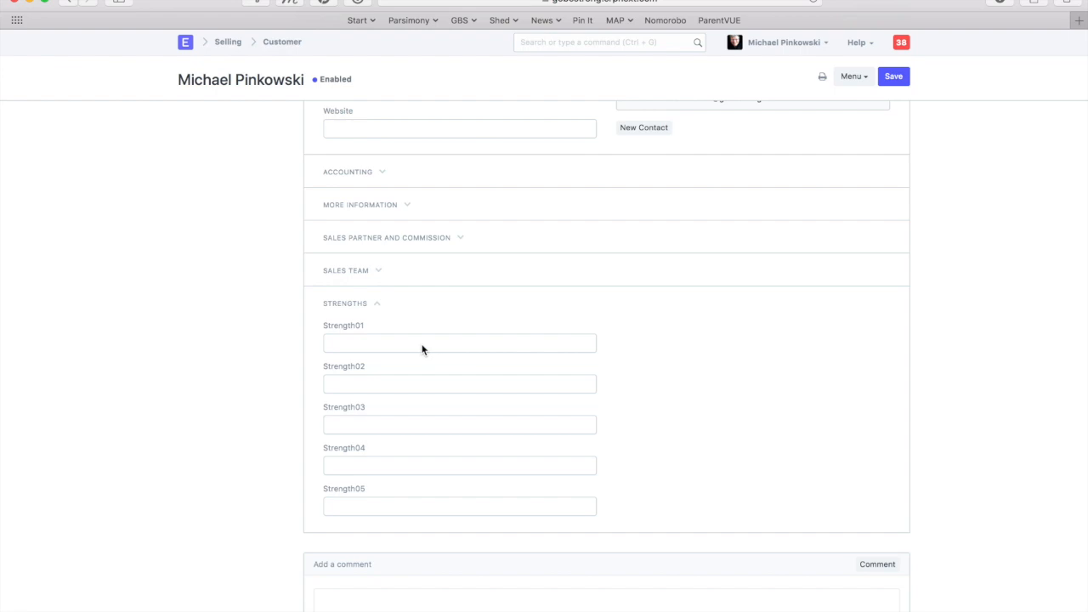
Set Strength01 to Strategic, Strength02 to Futuristic and Strength03 to Connectedness on the customer record.
click(421, 349)
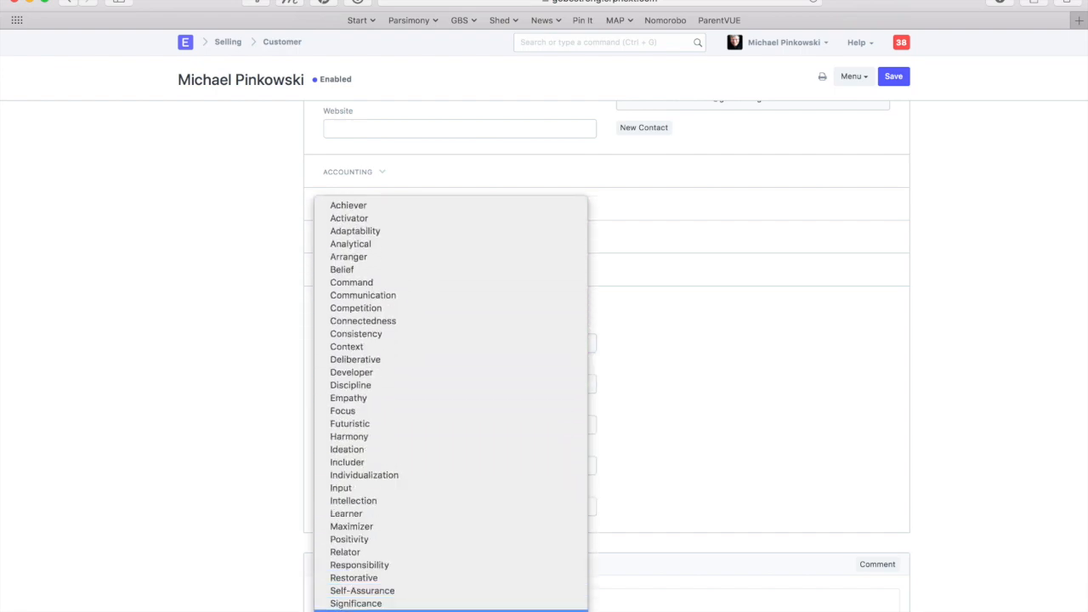
click(399, 610)
click(439, 385)
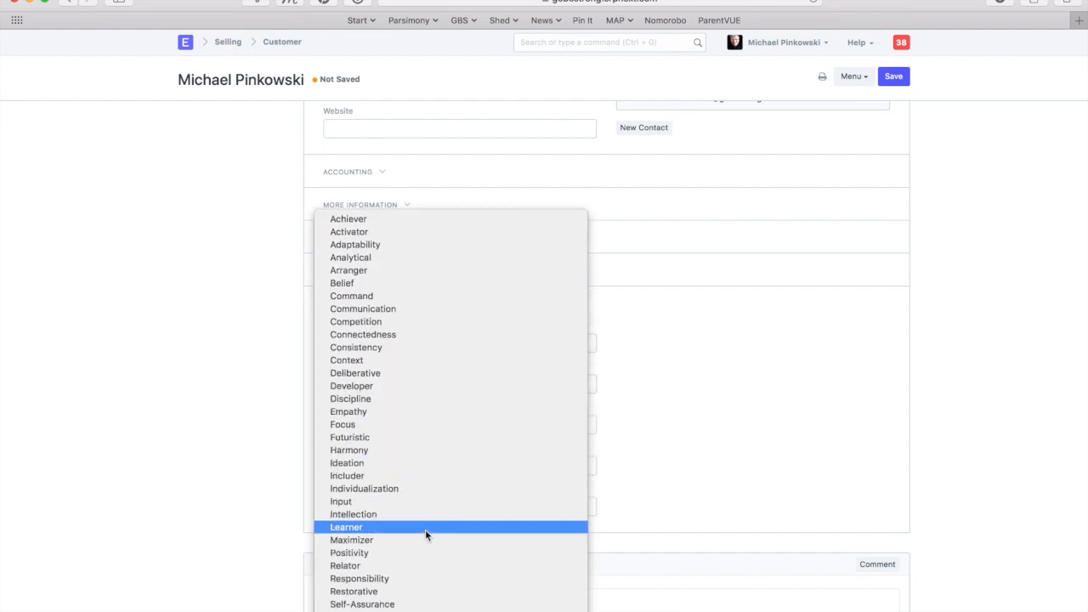
click(424, 437)
click(422, 427)
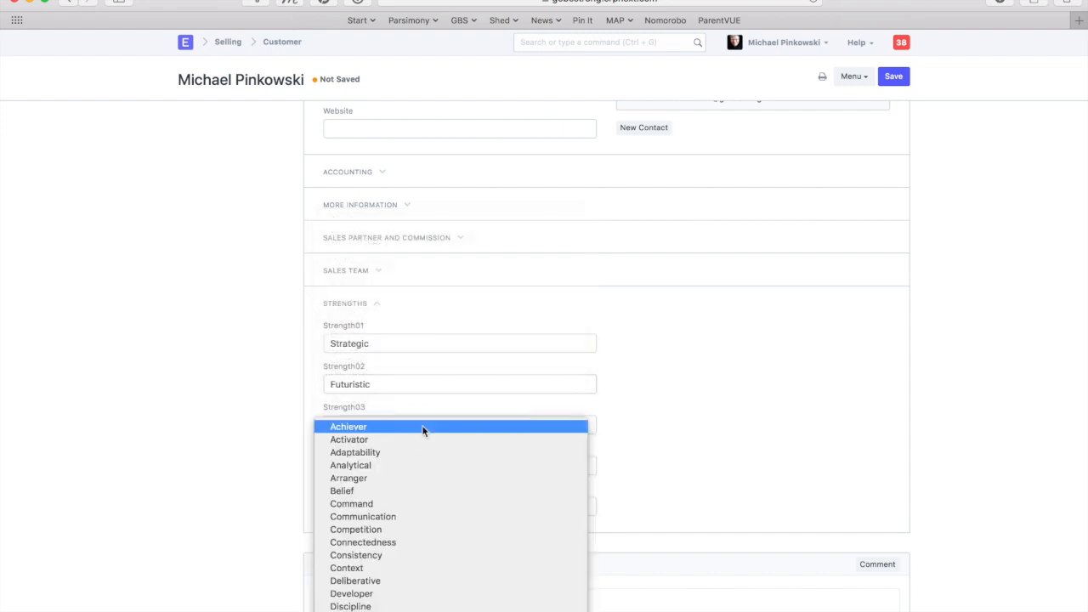
click(427, 541)
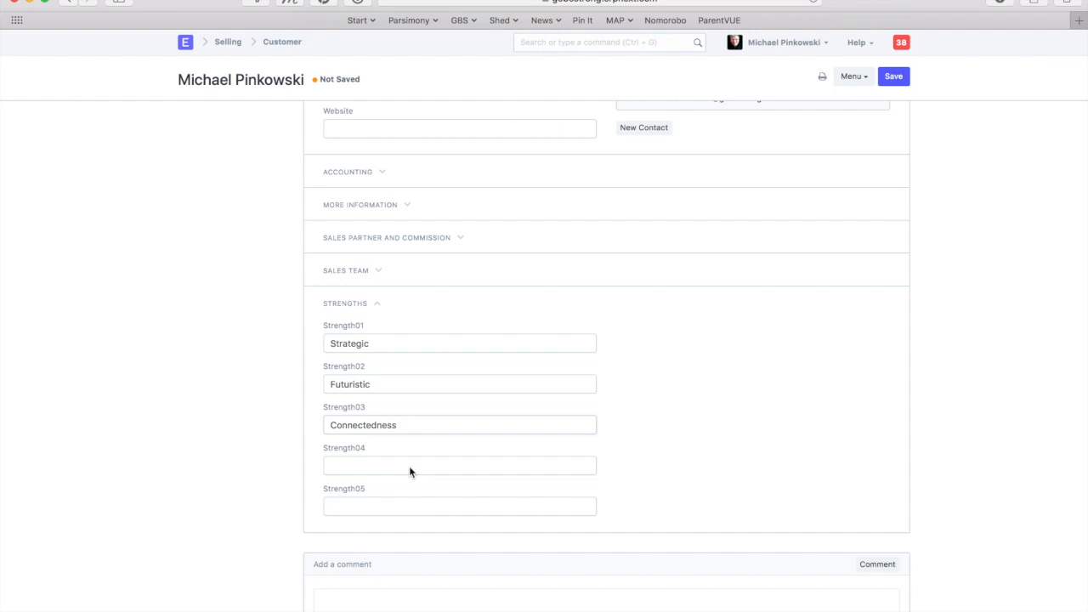
Set Strength04 to Belief and Strength05 to Learner on the customer record.
click(409, 467)
click(388, 530)
scroll(413, 502, down, 2)
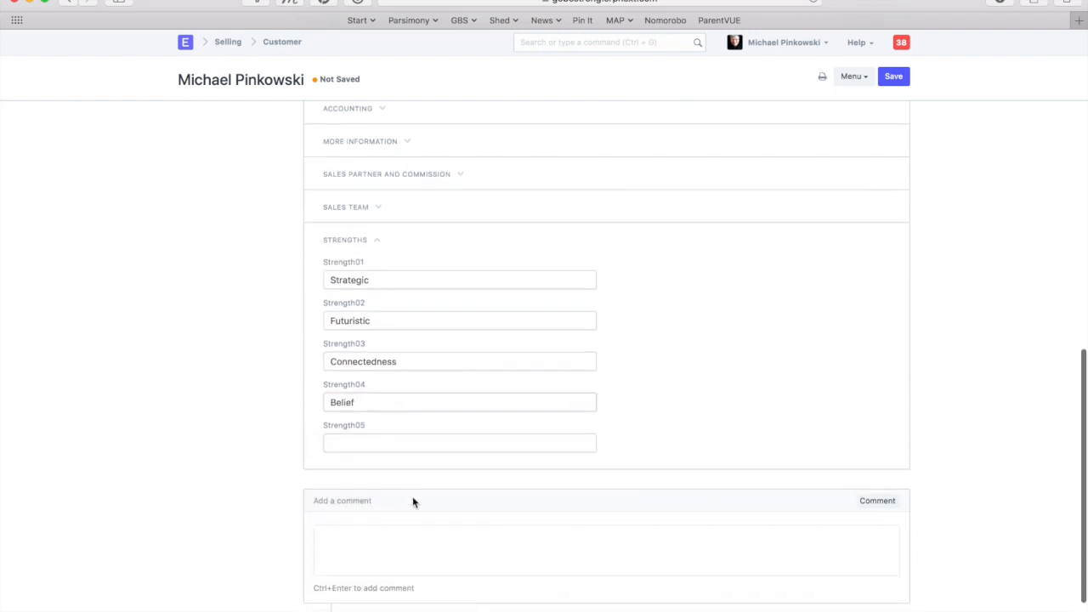
click(410, 442)
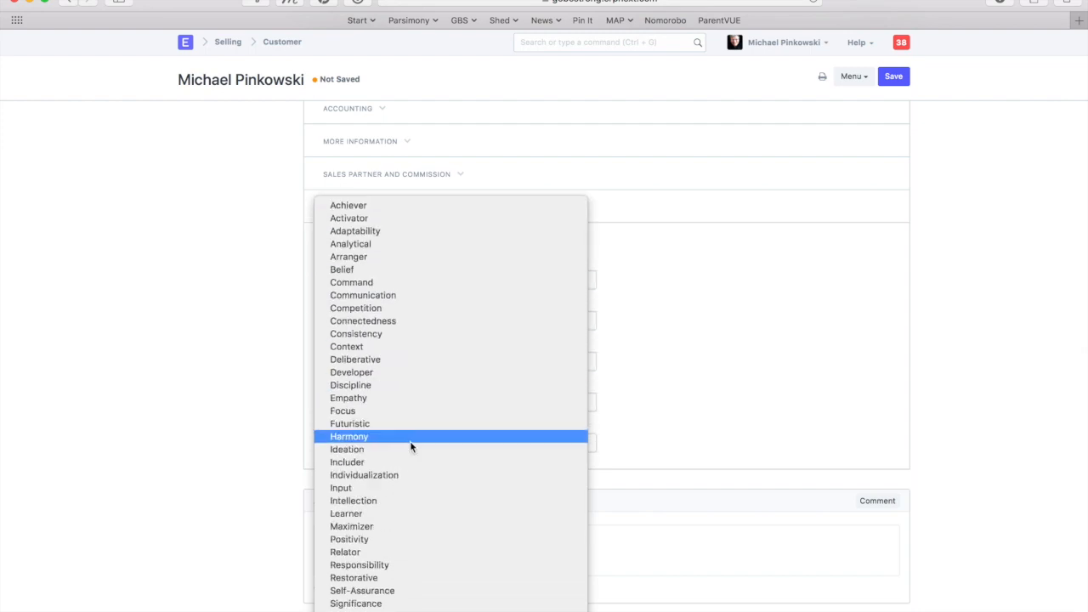
click(389, 514)
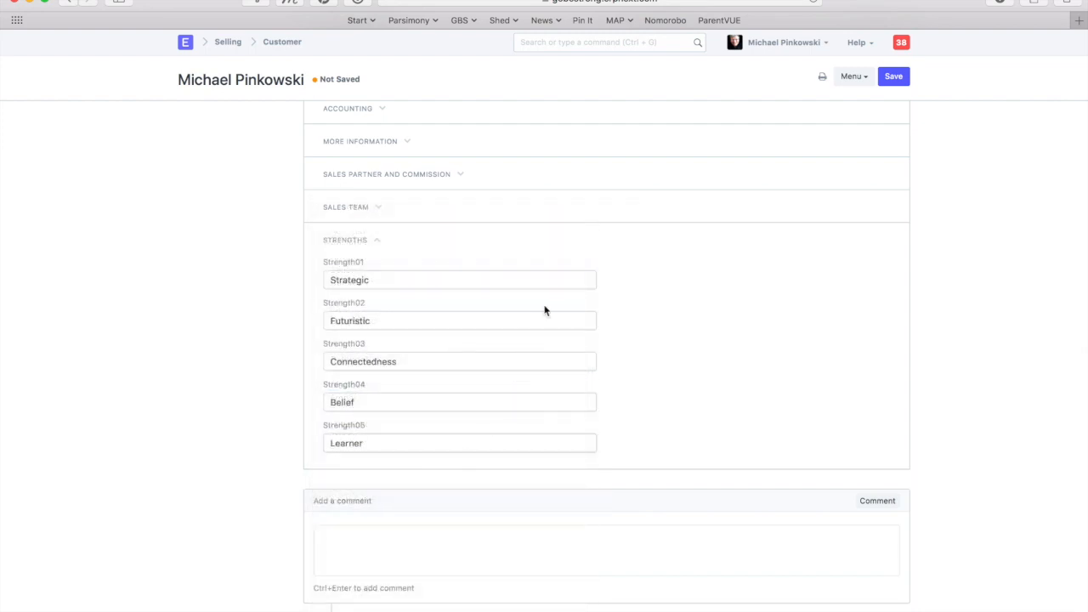
Save the customer record and expand its Strengths section again.
click(895, 77)
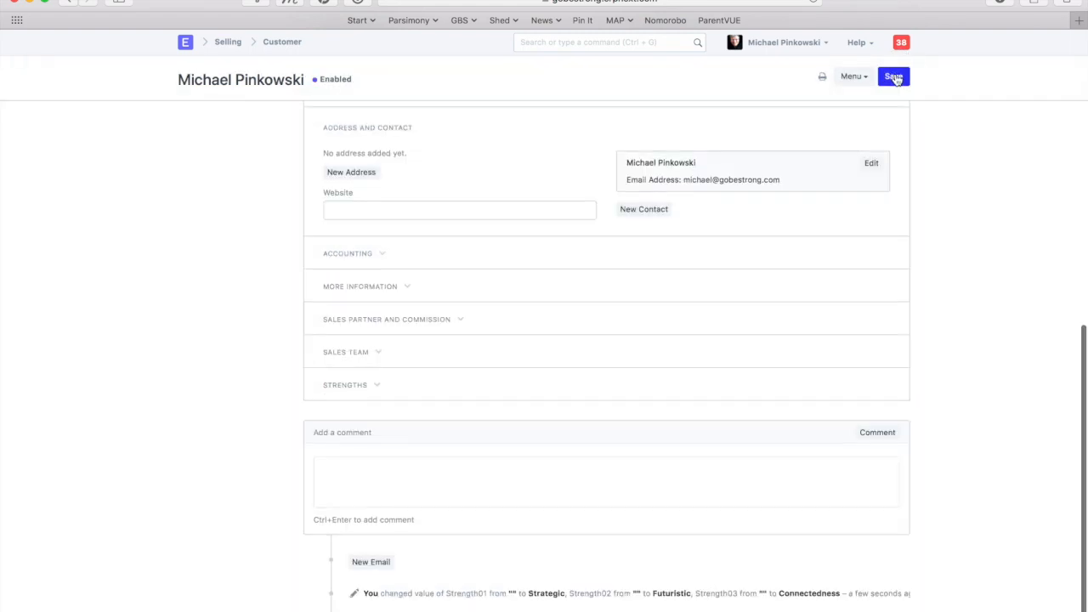
click(344, 386)
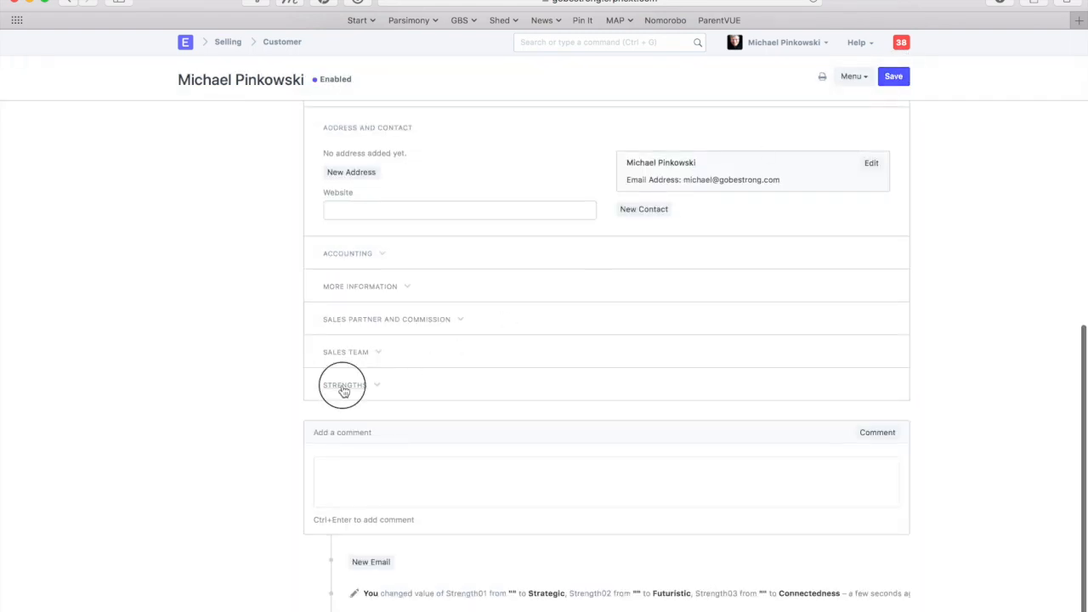